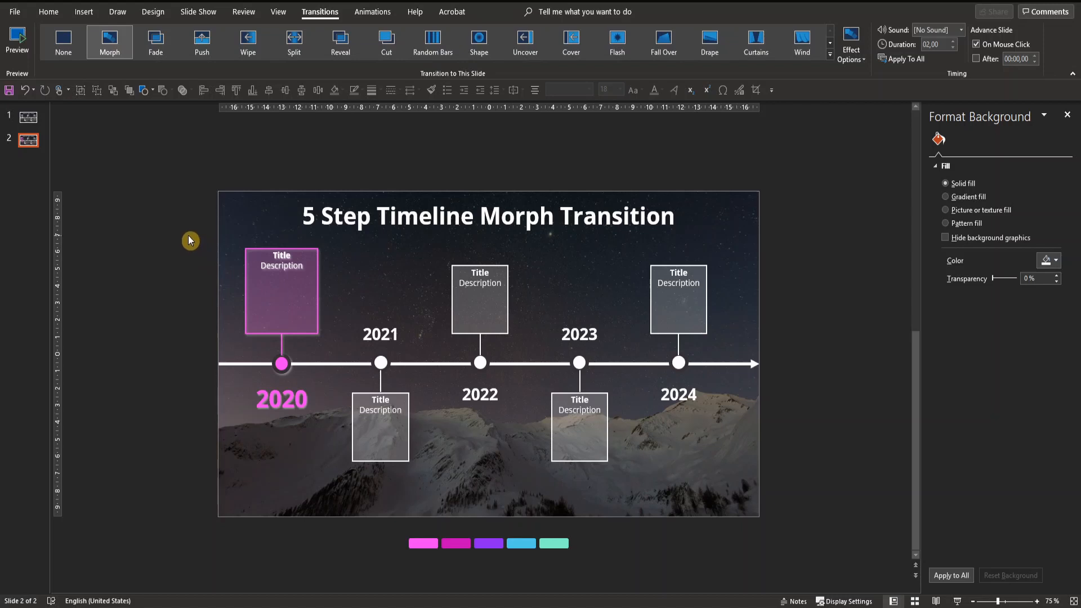
{"action": "left_click", "coordinate": [857, 63]}
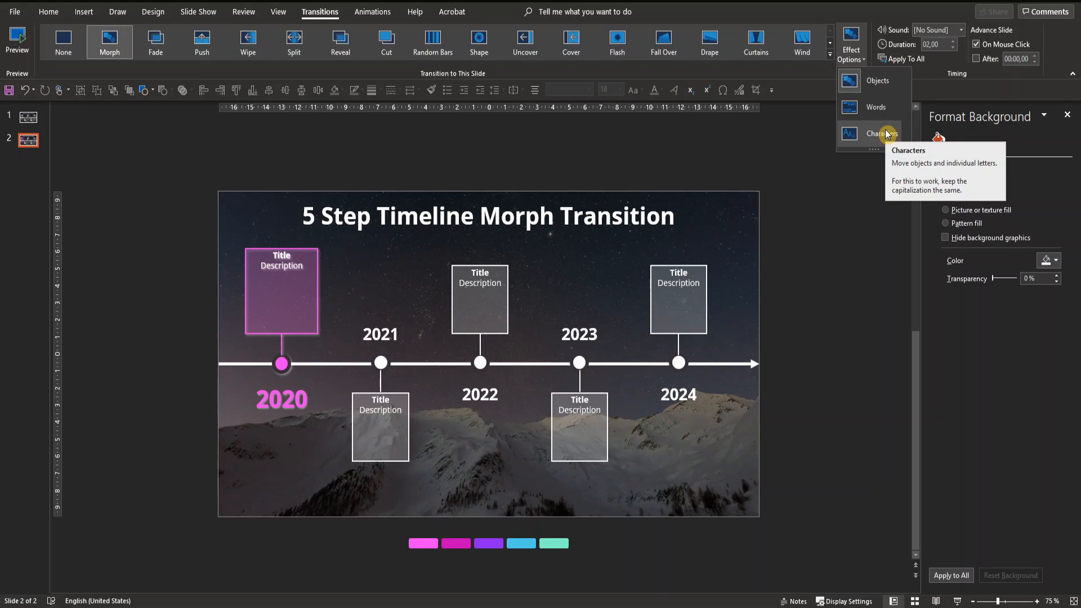
{"action": "left_click", "coordinate": [810, 212]}
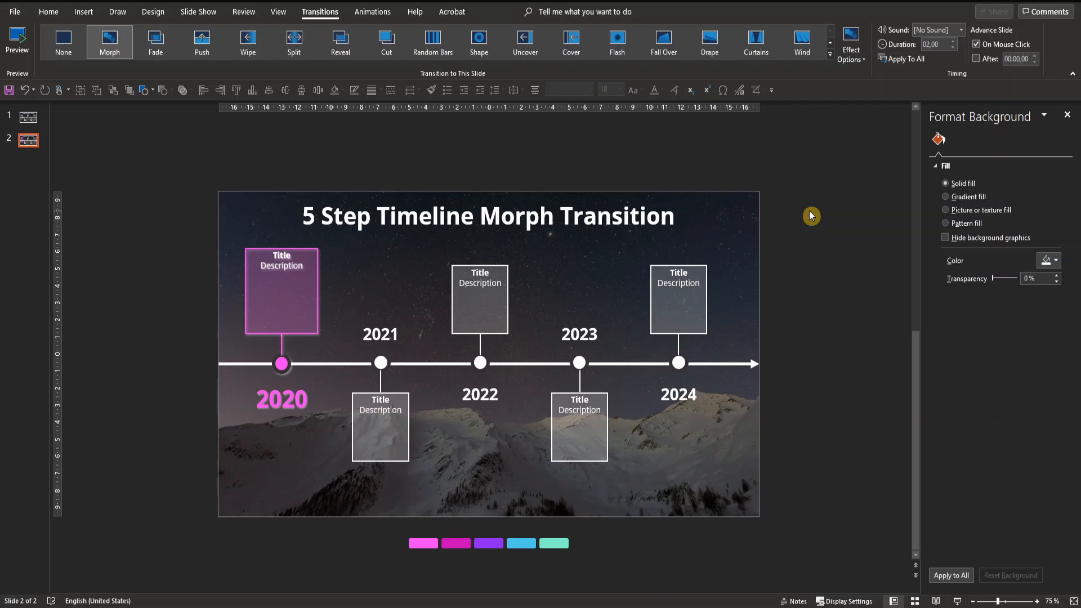
Paste a copy of the highlighted 2020 slide after slide 2.
{"action": "left_click", "coordinate": [27, 175]}
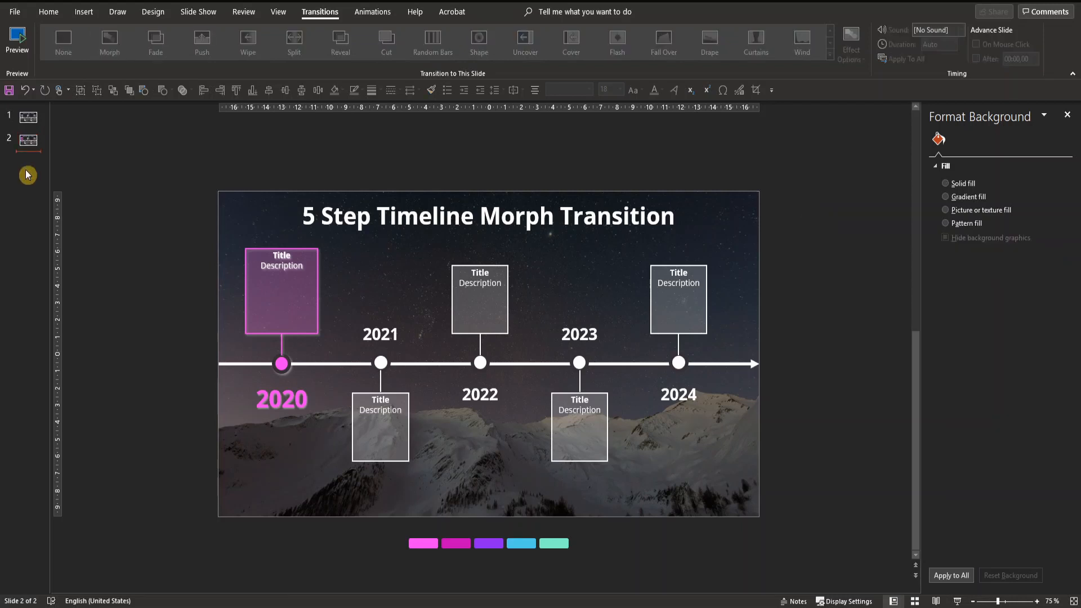
{"action": "key", "text": "ctrl+v"}
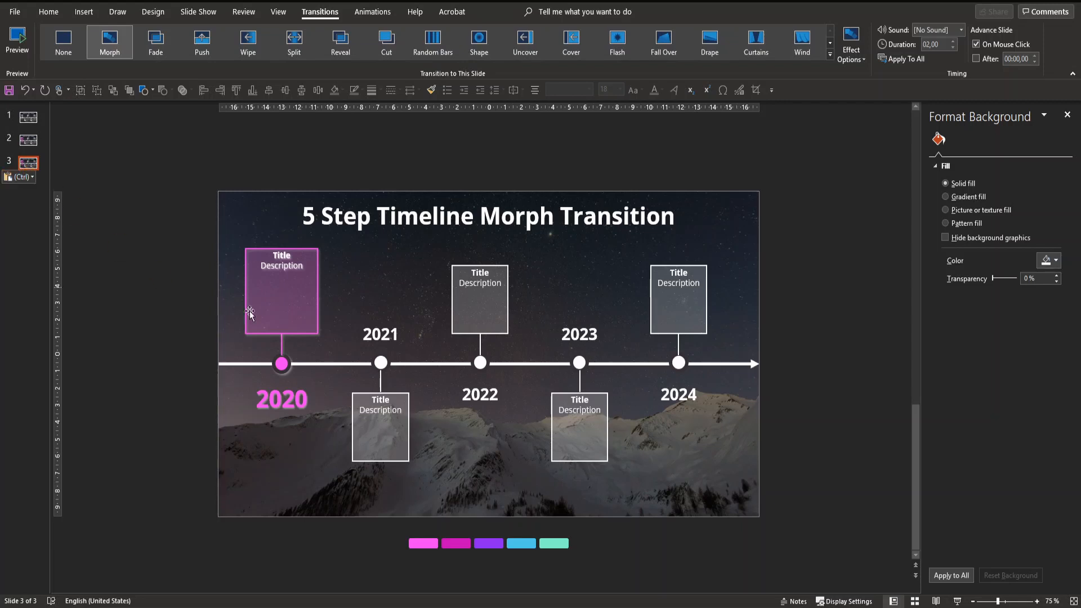
Remove the shadow from the 2020 description box on slide 3.
{"action": "left_click", "coordinate": [292, 315]}
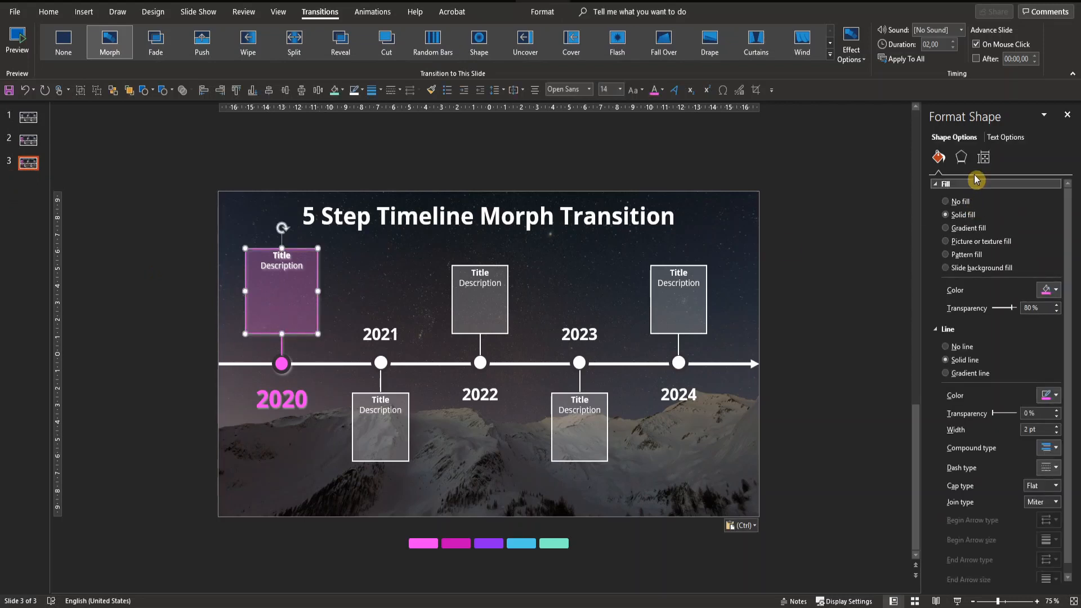
{"action": "left_click", "coordinate": [961, 157]}
{"action": "left_click", "coordinate": [1049, 200]}
{"action": "left_click", "coordinate": [1005, 244]}
{"action": "key", "text": "ctrl+z"}
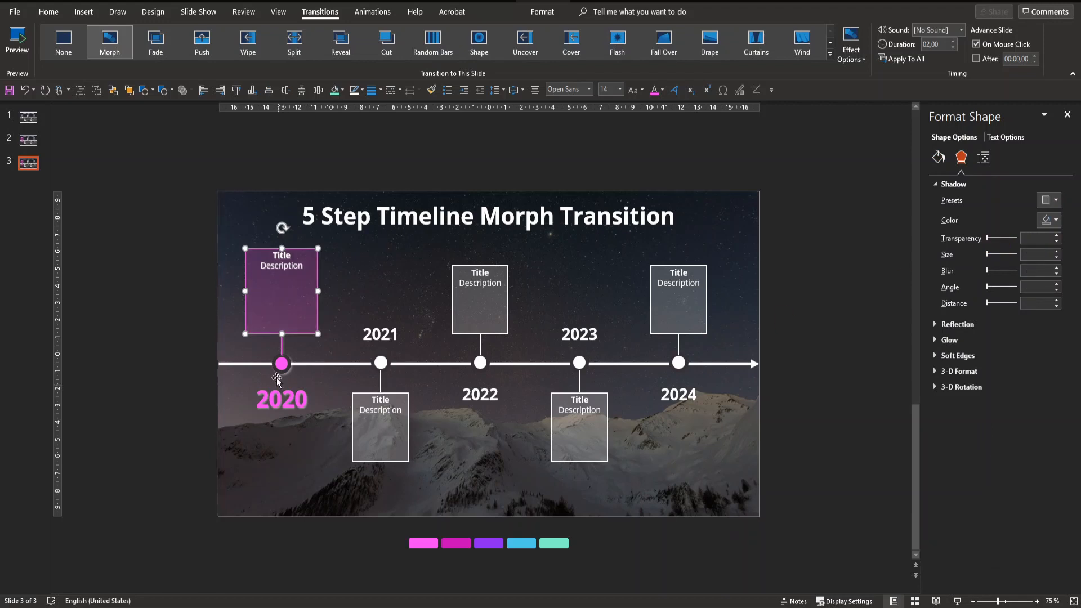
{"action": "left_click", "coordinate": [282, 345]}
{"action": "left_click", "coordinate": [289, 319]}
Set both the fill and the outline of the 2020 description box to white.
{"action": "left_click", "coordinate": [939, 157]}
{"action": "left_click", "coordinate": [1048, 295]}
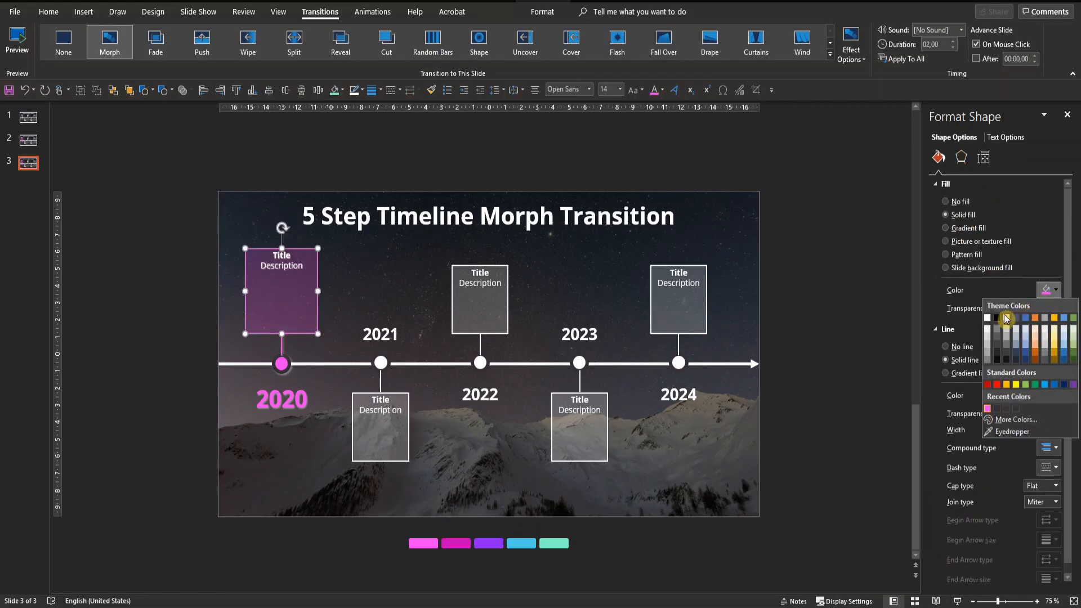
{"action": "left_click", "coordinate": [990, 320]}
{"action": "left_click", "coordinate": [1045, 397]}
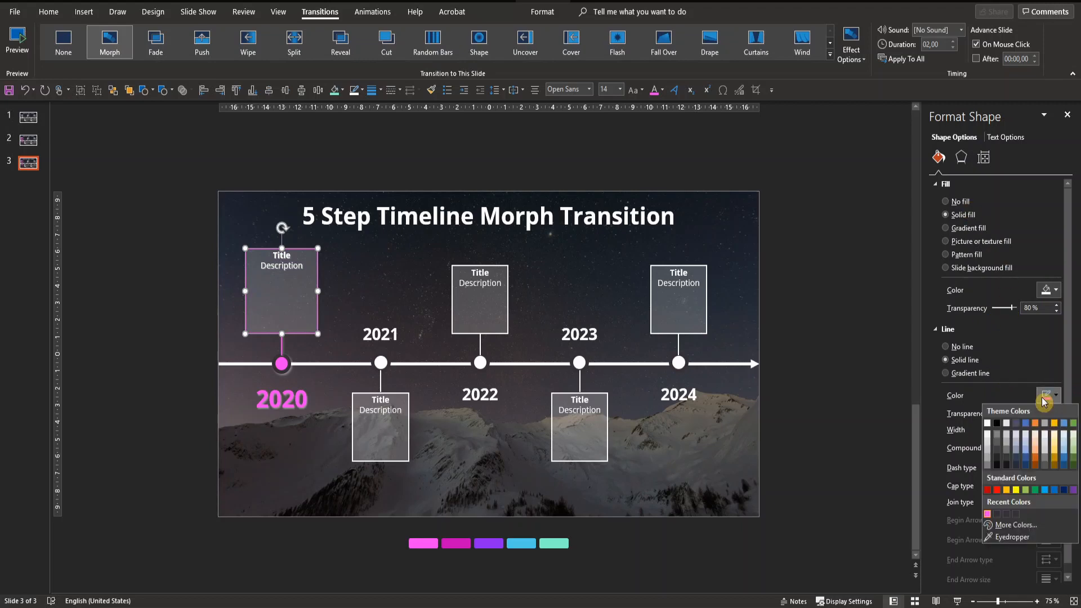
{"action": "left_click", "coordinate": [987, 423]}
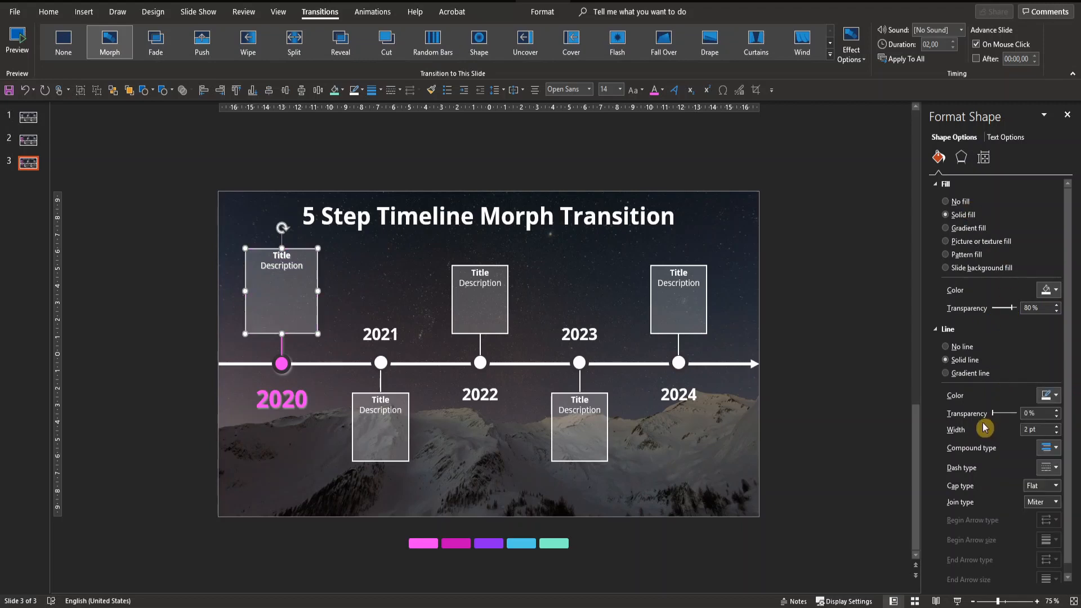
Resize the 2020 description box to 4 cm high and 3,5 cm wide and center it on top of its connector line.
{"action": "left_click", "coordinate": [984, 157]}
{"action": "left_click", "coordinate": [1039, 198]}
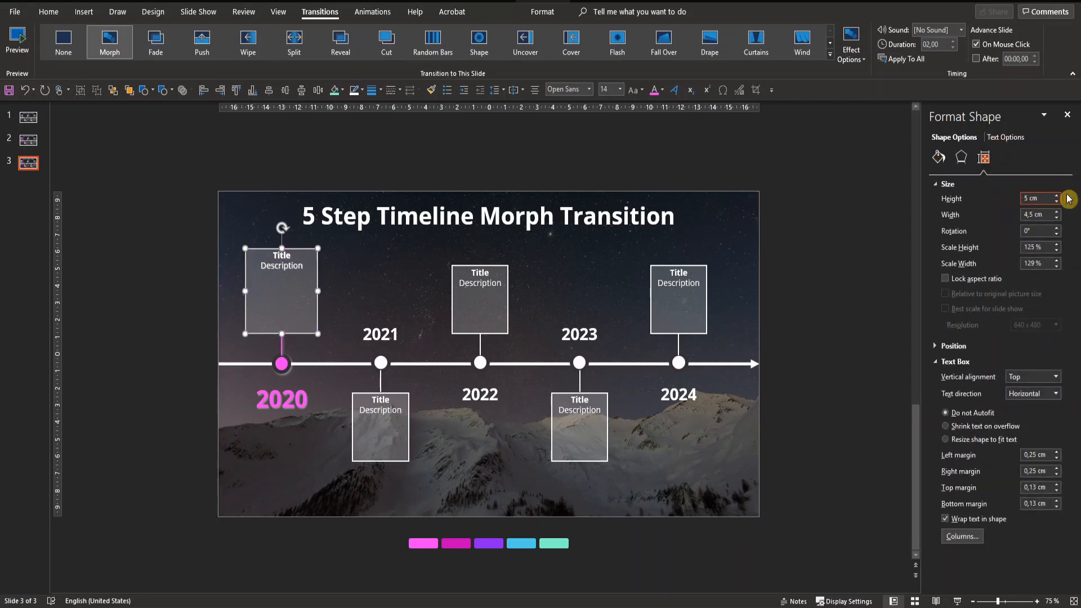
{"action": "type", "text": "4"}
{"action": "key", "text": "Return"}
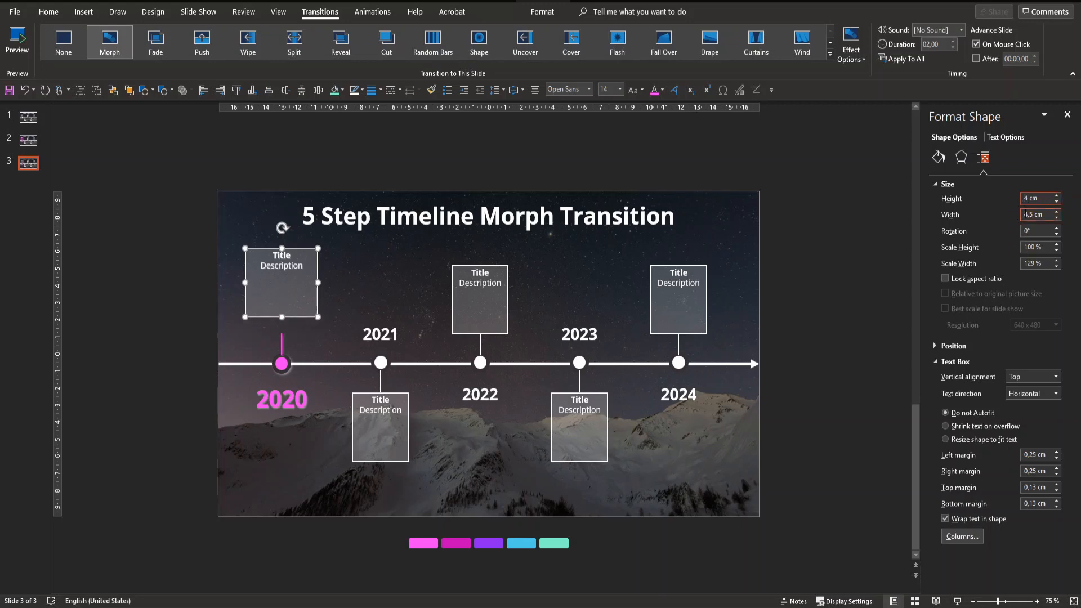
{"action": "type", "text": "3"}
{"action": "key", "text": "Return"}
{"action": "left_click_drag", "start_coordinate": [284, 292], "coordinate": [294, 322]}
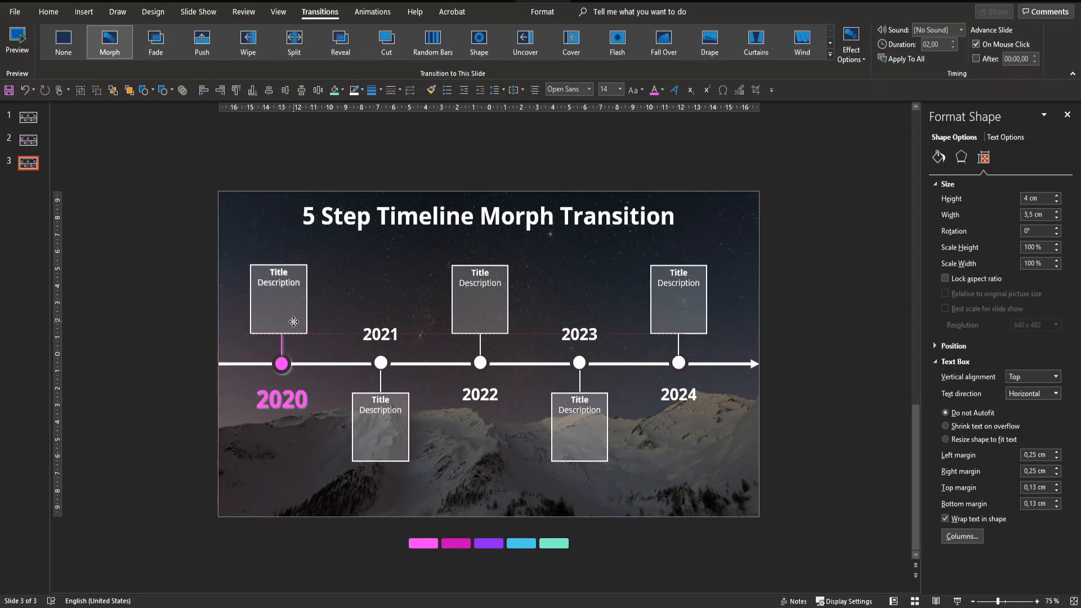
Make the connector line of the 2020 box white and remove its shadow.
{"action": "left_click", "coordinate": [282, 344]}
{"action": "left_click", "coordinate": [939, 140]}
{"action": "left_click", "coordinate": [948, 270]}
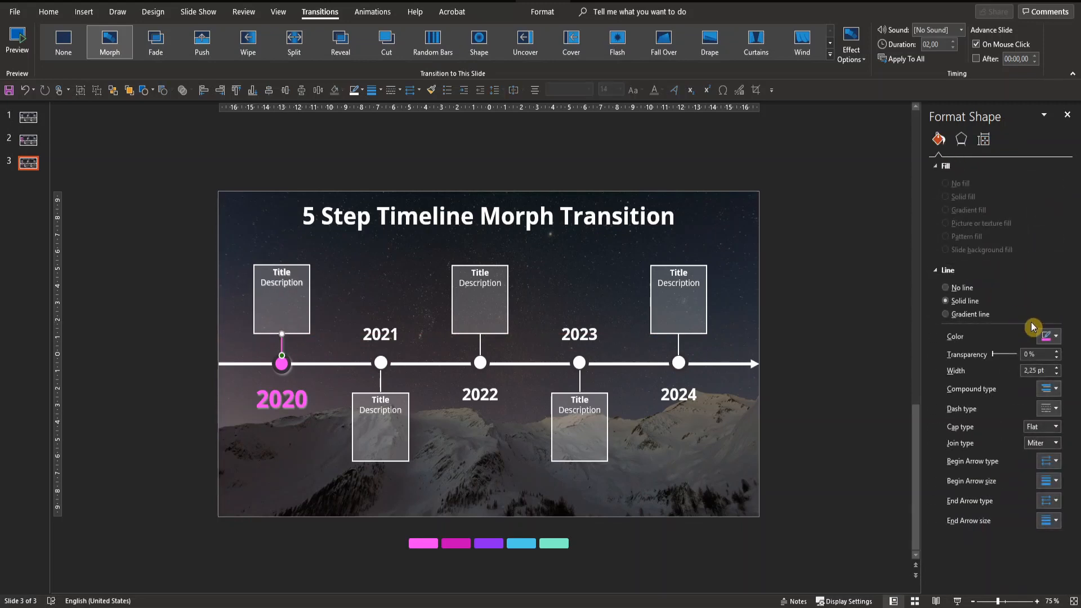
{"action": "left_click", "coordinate": [1048, 336]}
{"action": "left_click", "coordinate": [995, 366]}
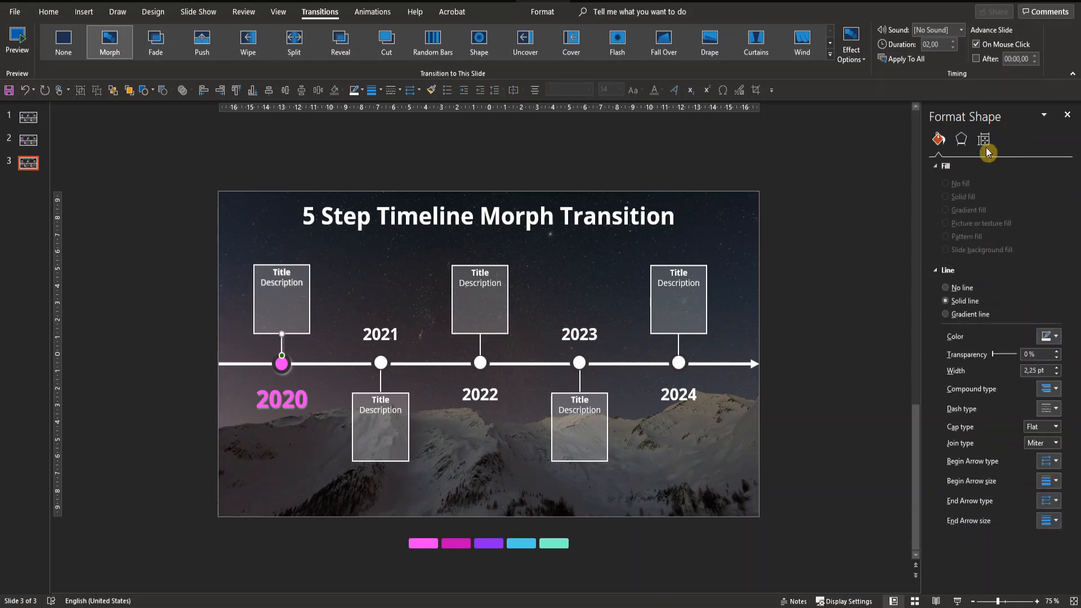
{"action": "left_click", "coordinate": [961, 139]}
{"action": "left_click", "coordinate": [952, 165]}
{"action": "left_click", "coordinate": [1048, 182]}
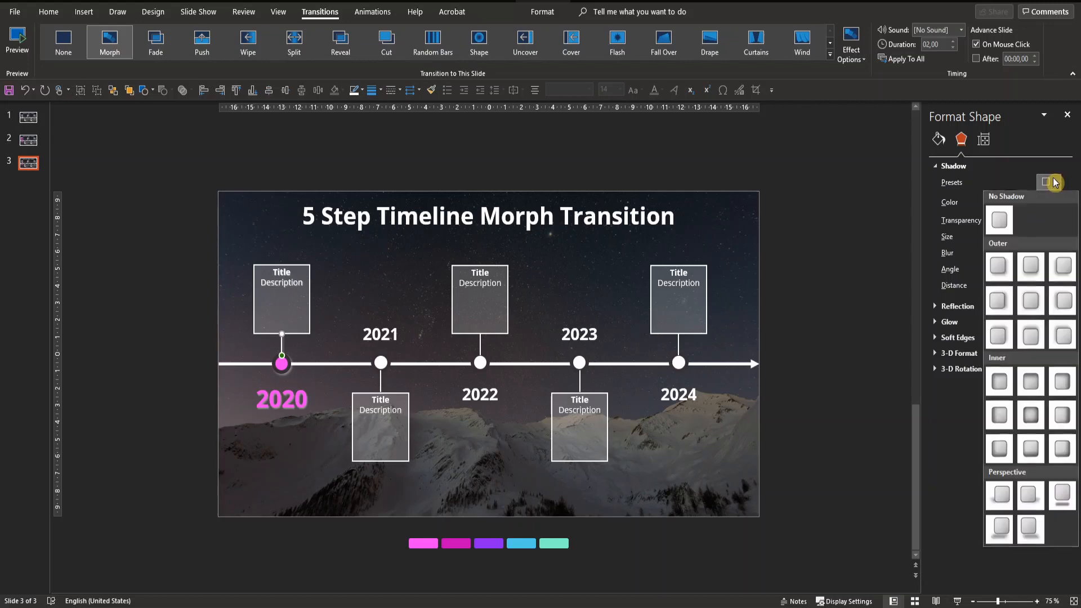
{"action": "left_click", "coordinate": [997, 214]}
Remove the shadow from the 2020 timeline circle and fill it white.
{"action": "left_click", "coordinate": [282, 365]}
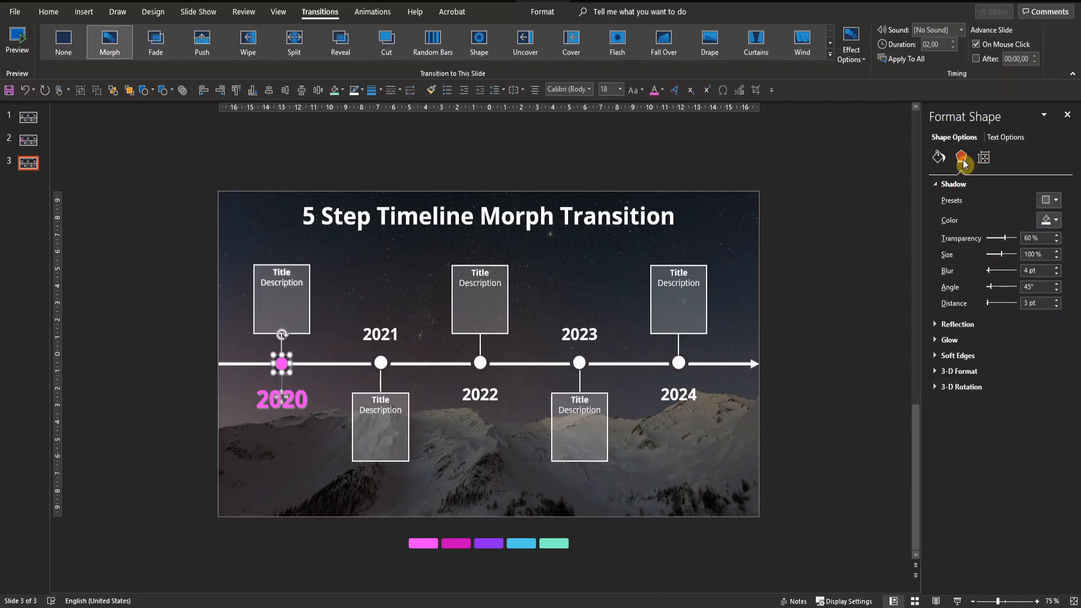
{"action": "left_click", "coordinate": [1049, 201]}
{"action": "left_click", "coordinate": [995, 214]}
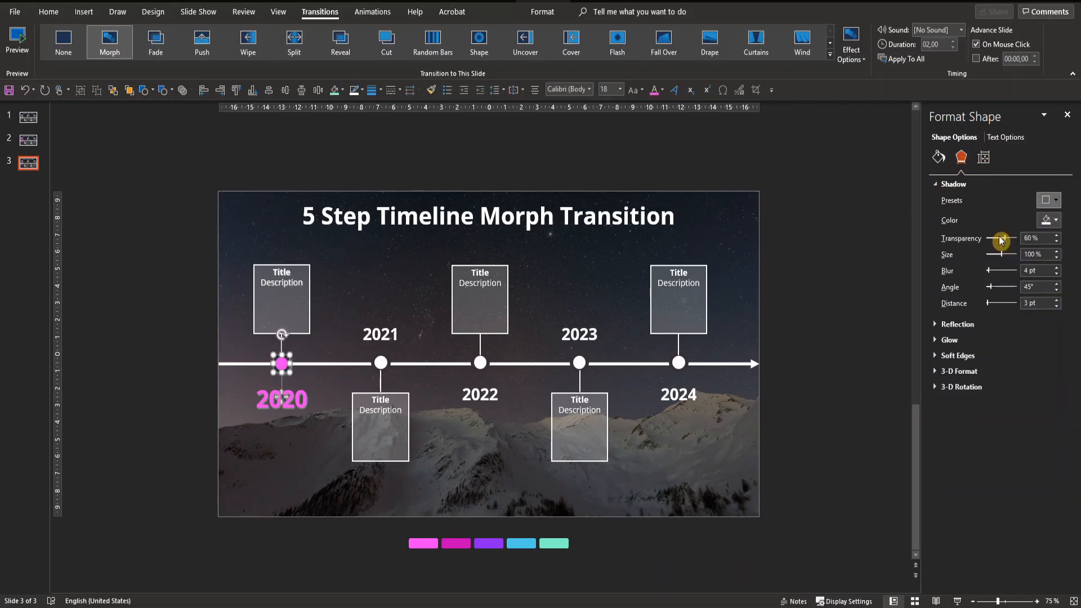
{"action": "left_click", "coordinate": [939, 157]}
{"action": "left_click", "coordinate": [1047, 290]}
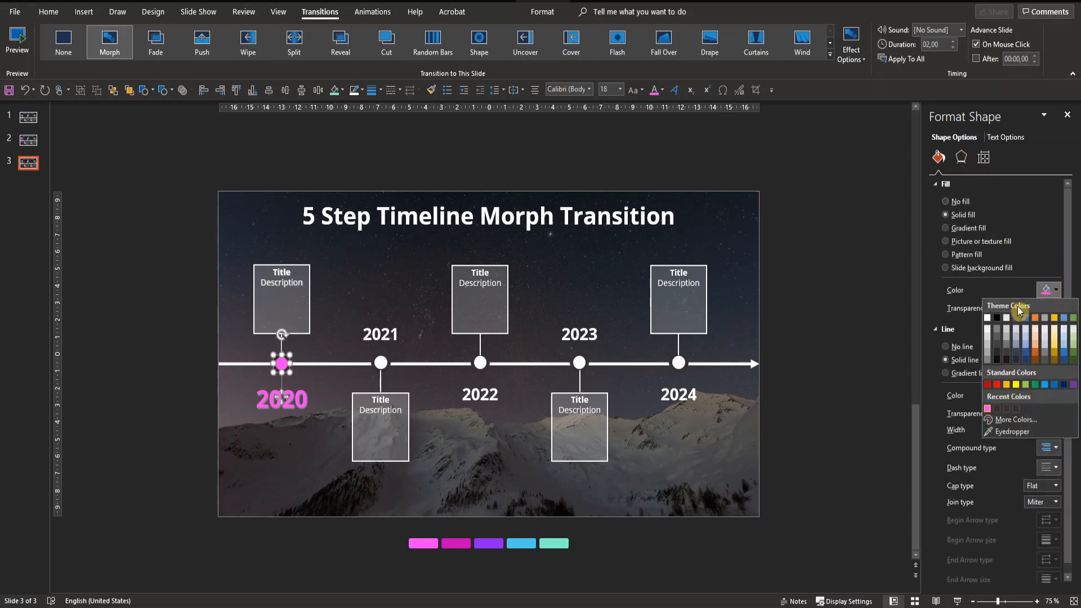
{"action": "left_click", "coordinate": [990, 321]}
Remove the shadow from the 2020 year label, color its text white and set the font size to 28.
{"action": "left_click", "coordinate": [302, 394]}
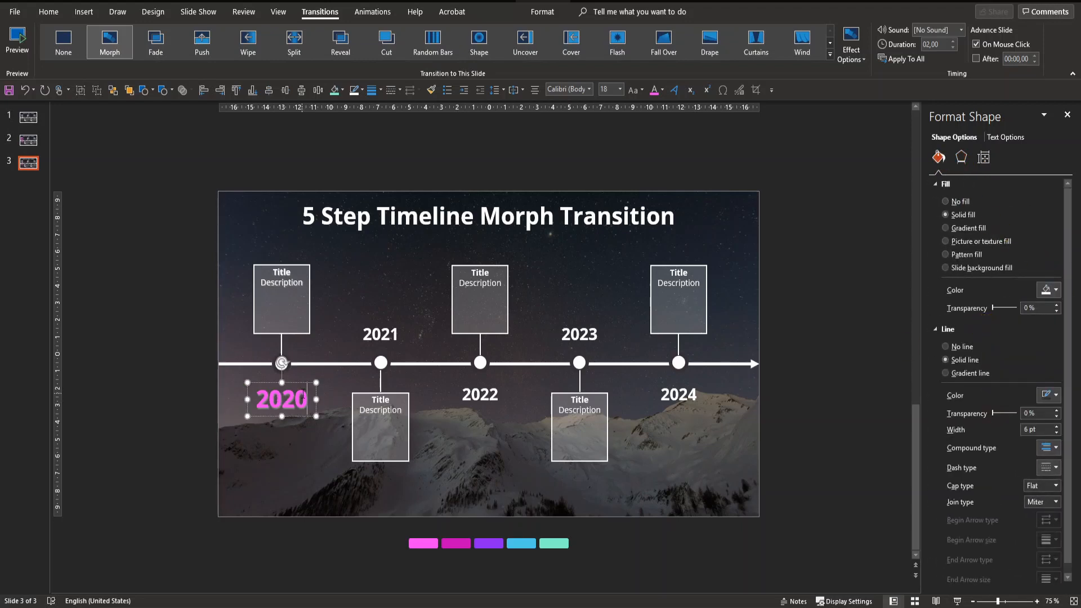
{"action": "left_click", "coordinate": [1000, 137]}
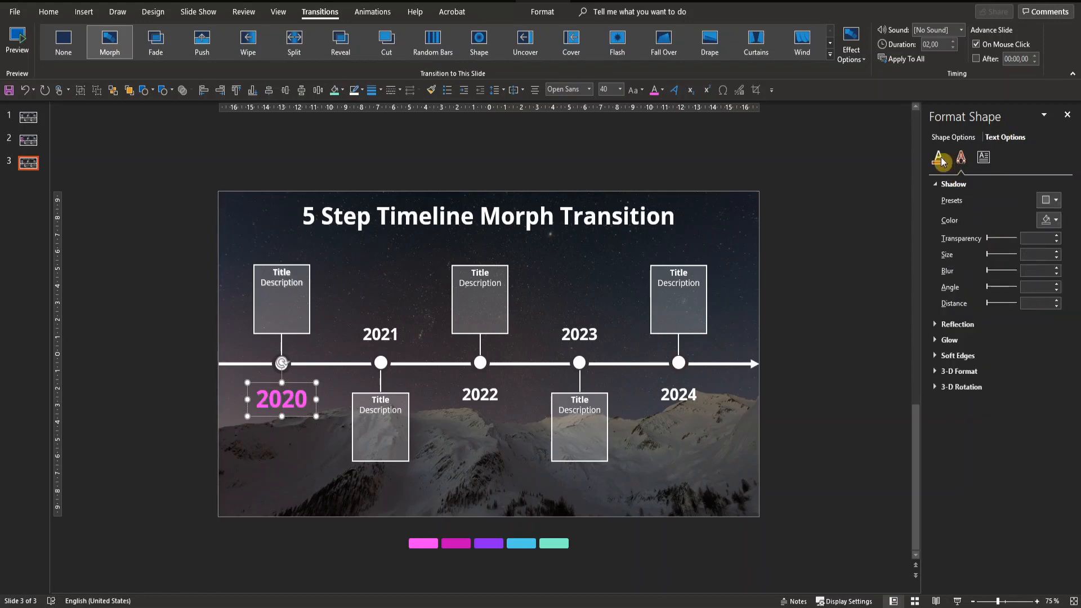
{"action": "left_click", "coordinate": [1048, 277]}
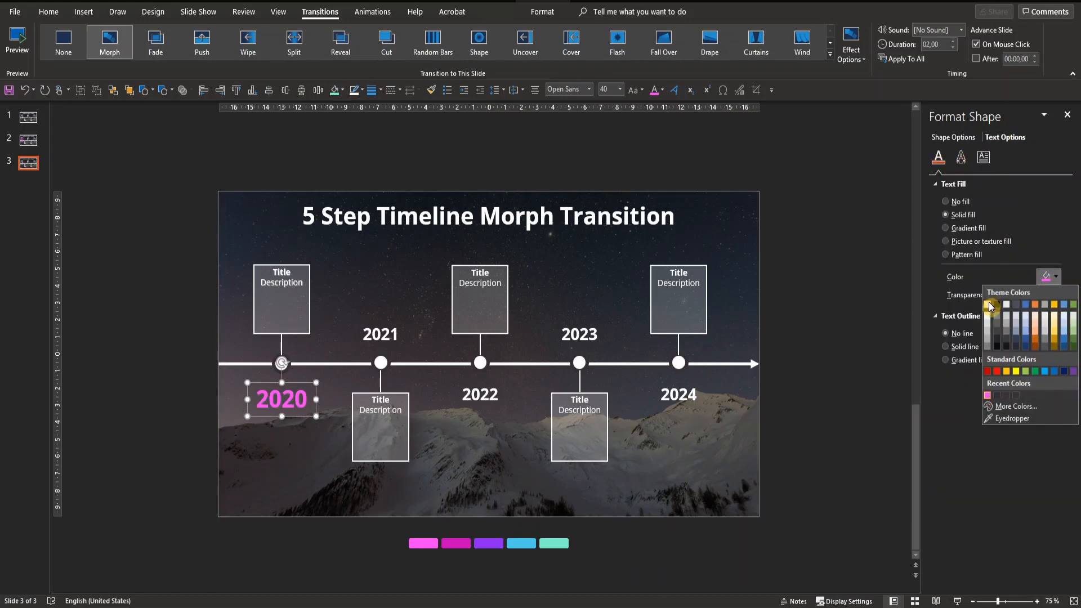
{"action": "left_click", "coordinate": [990, 305]}
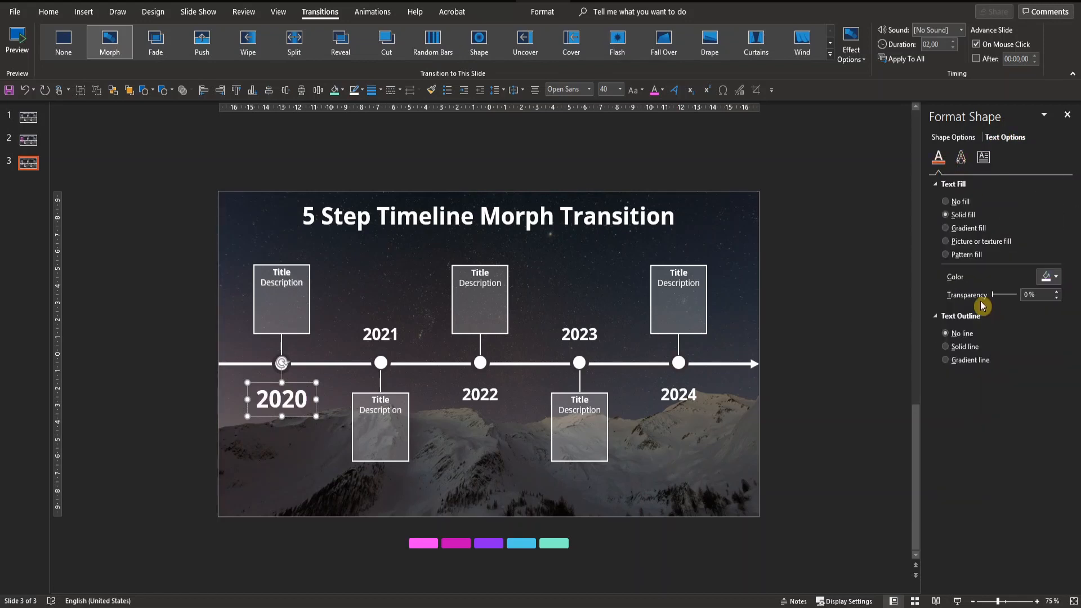
{"action": "left_click", "coordinate": [614, 89]}
{"action": "type", "text": "18"}
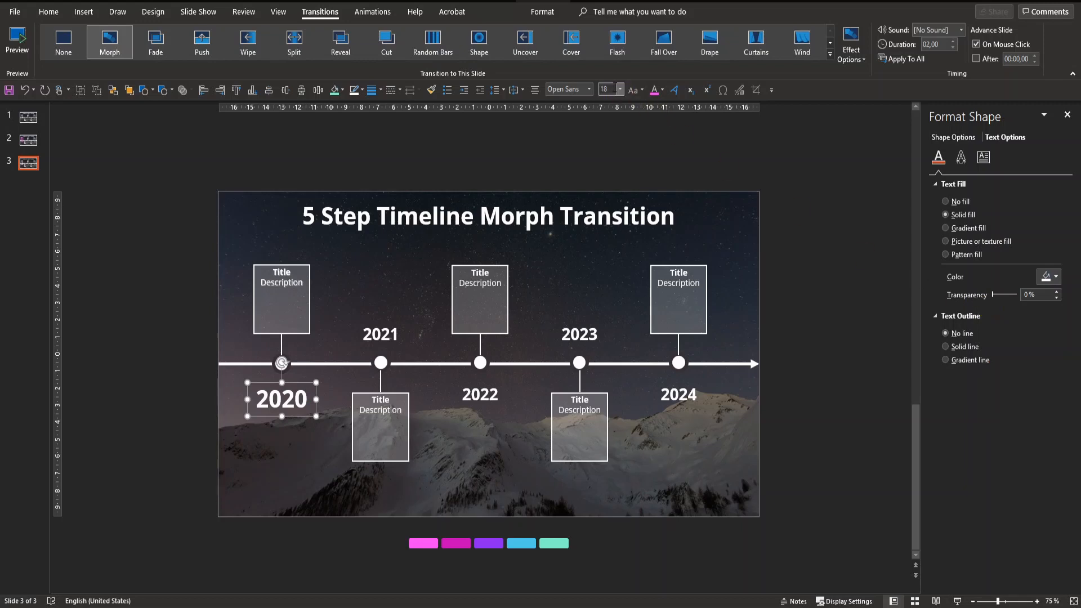
{"action": "type", "text": "28"}
{"action": "key", "text": "Return"}
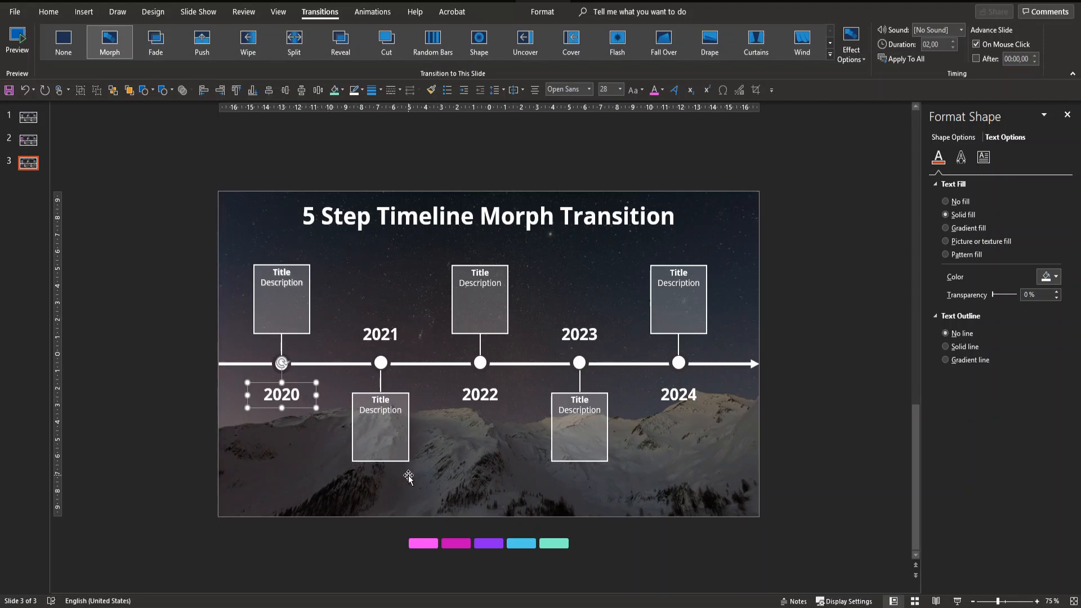
Resize the 2021 description box to 5 cm high and 4,5 cm wide.
{"action": "left_click", "coordinate": [400, 449]}
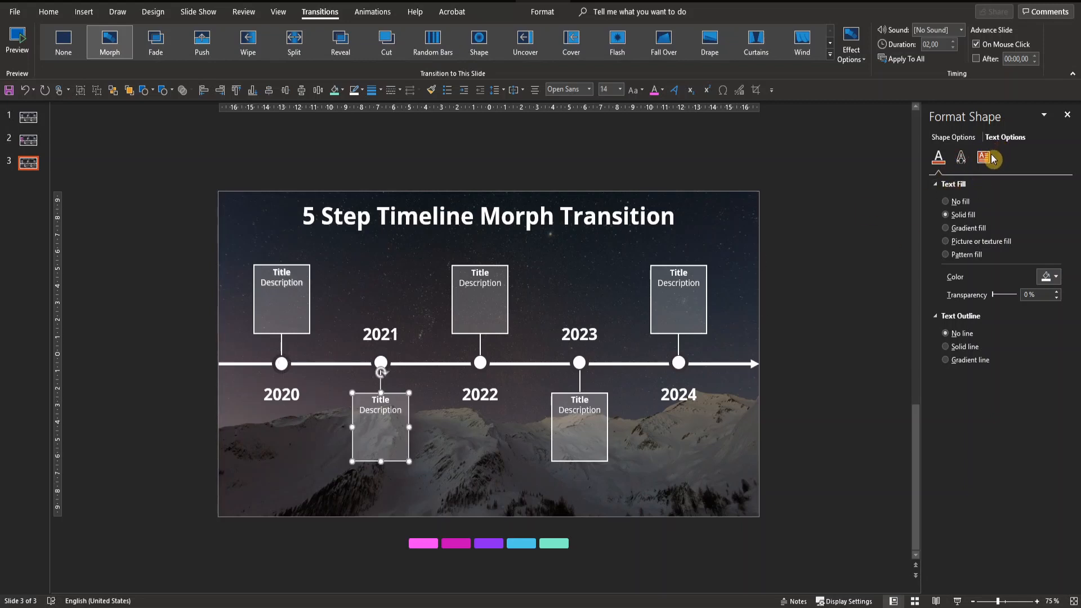
{"action": "left_click", "coordinate": [953, 137]}
{"action": "left_click", "coordinate": [983, 157]}
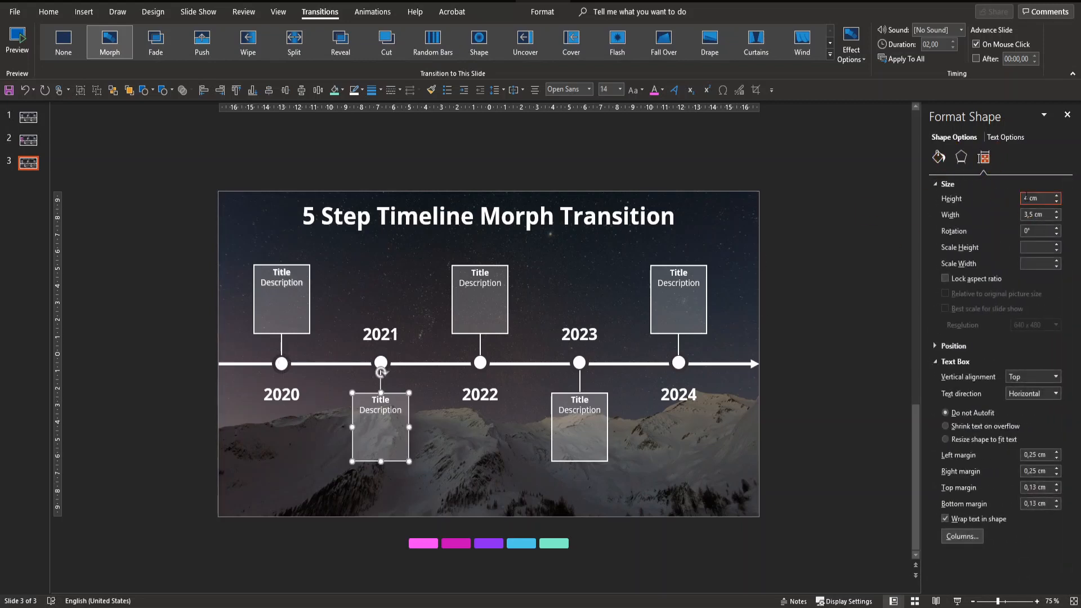
{"action": "left_click", "coordinate": [1058, 196]}
{"action": "type", "text": "5"}
{"action": "key", "text": "Tab"}
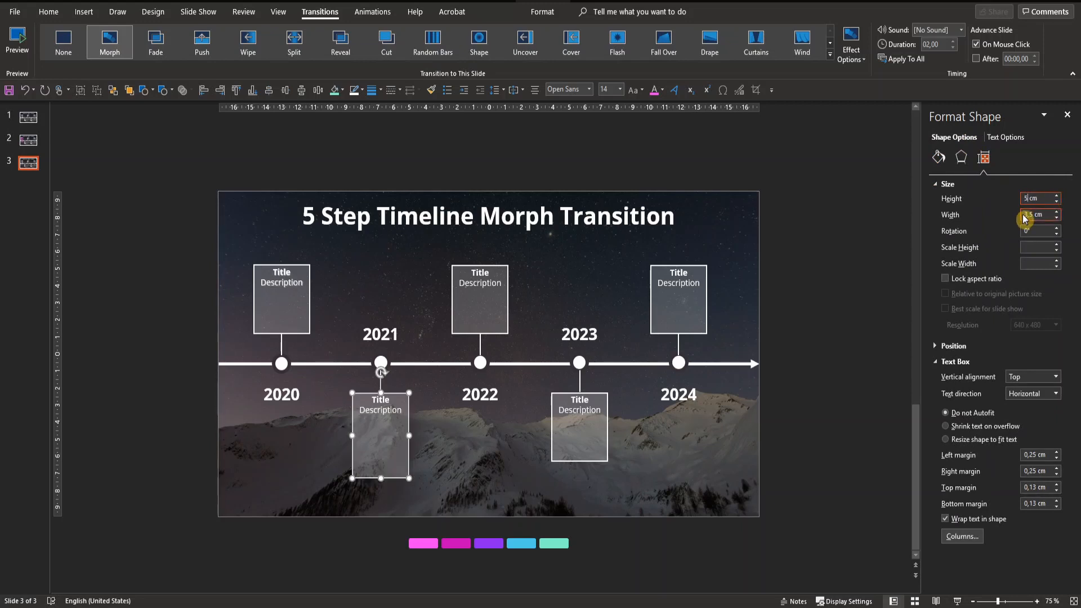
{"action": "type", "text": "4,5"}
{"action": "key", "text": "Return"}
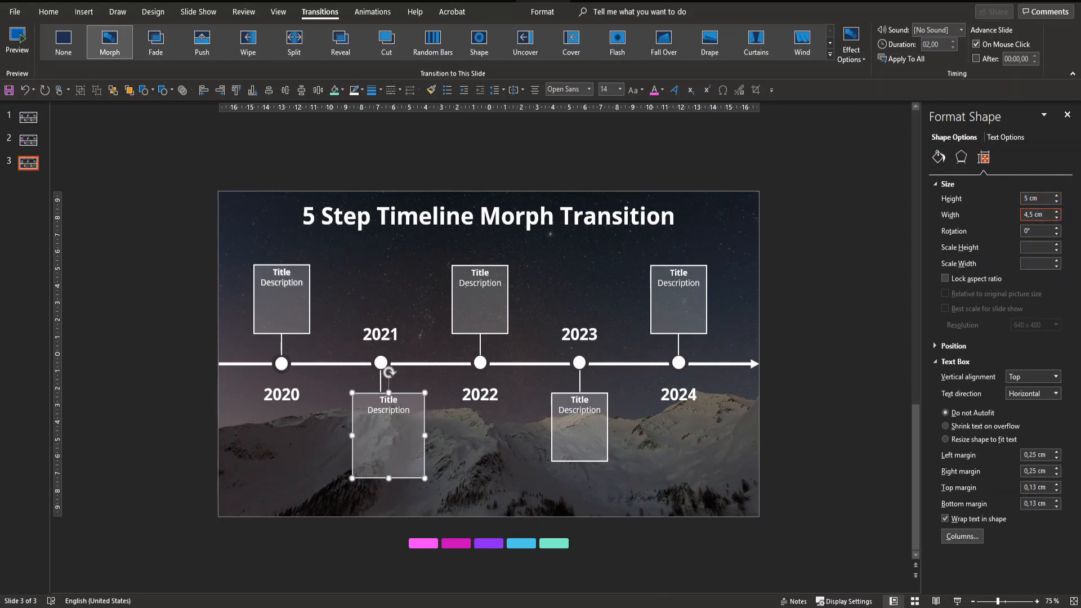
Fill the 2021 description box with the dark magenta sampled from the second palette swatch and set its transparency to 80 %.
{"action": "left_click", "coordinate": [939, 158]}
{"action": "left_click", "coordinate": [1055, 291]}
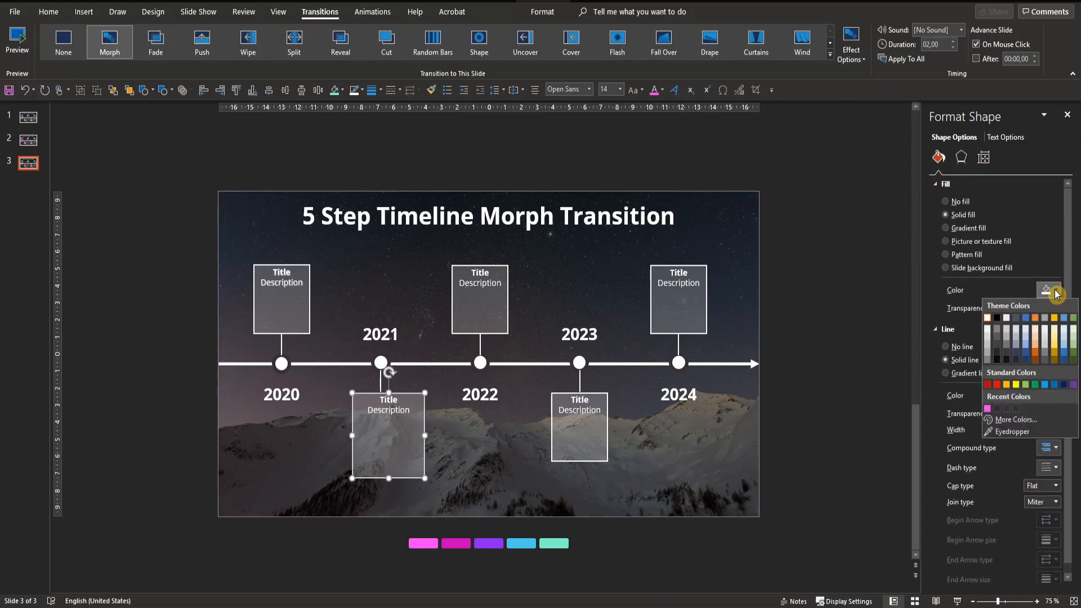
{"action": "left_click", "coordinate": [1012, 432]}
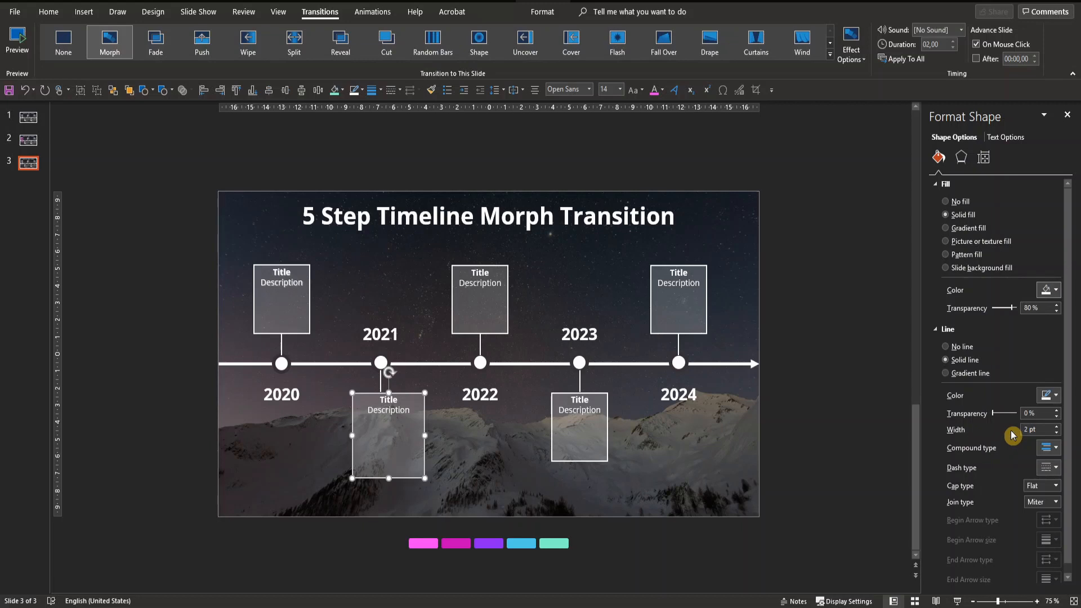
{"action": "left_click", "coordinate": [460, 545]}
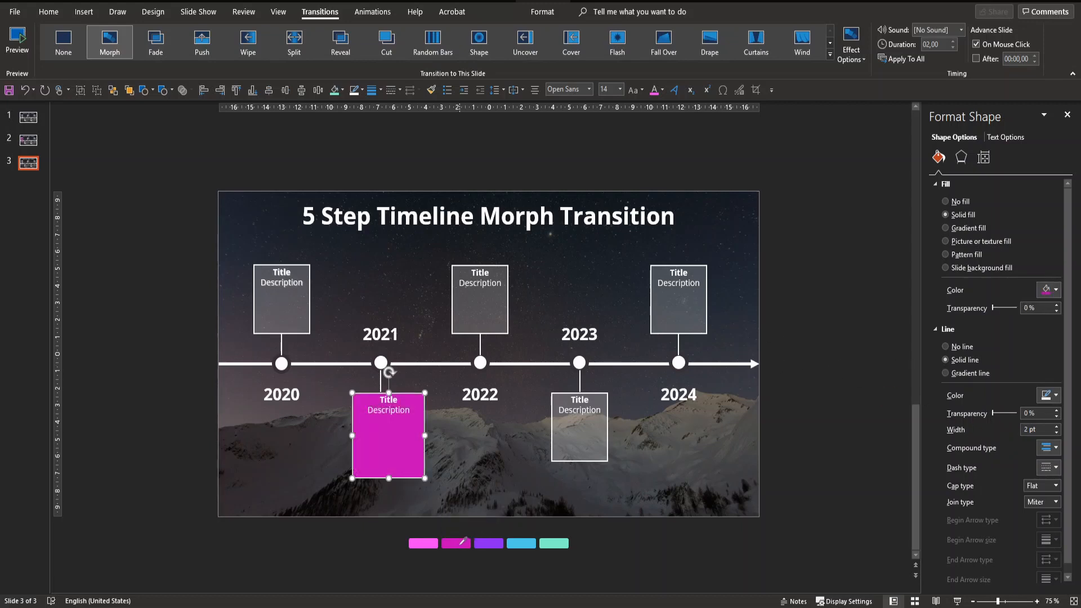
{"action": "left_click", "coordinate": [1053, 308]}
{"action": "left_click", "coordinate": [971, 308]}
{"action": "type", "text": "80"}
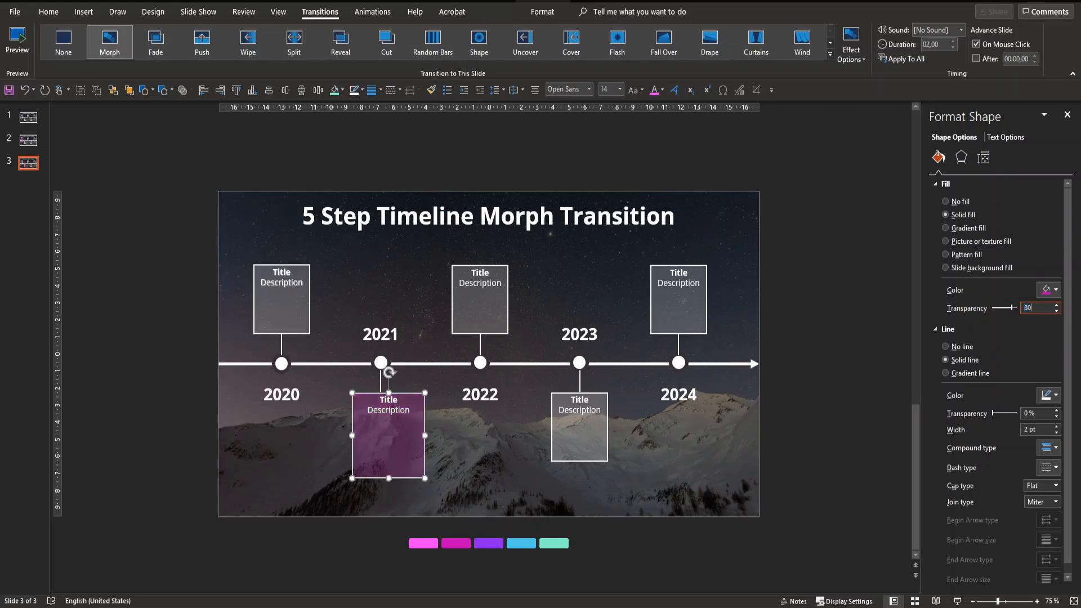
Give the 2021 description box the same dark magenta outline and center the box under its connector line.
{"action": "left_click", "coordinate": [1048, 394]}
{"action": "left_click", "coordinate": [988, 514]}
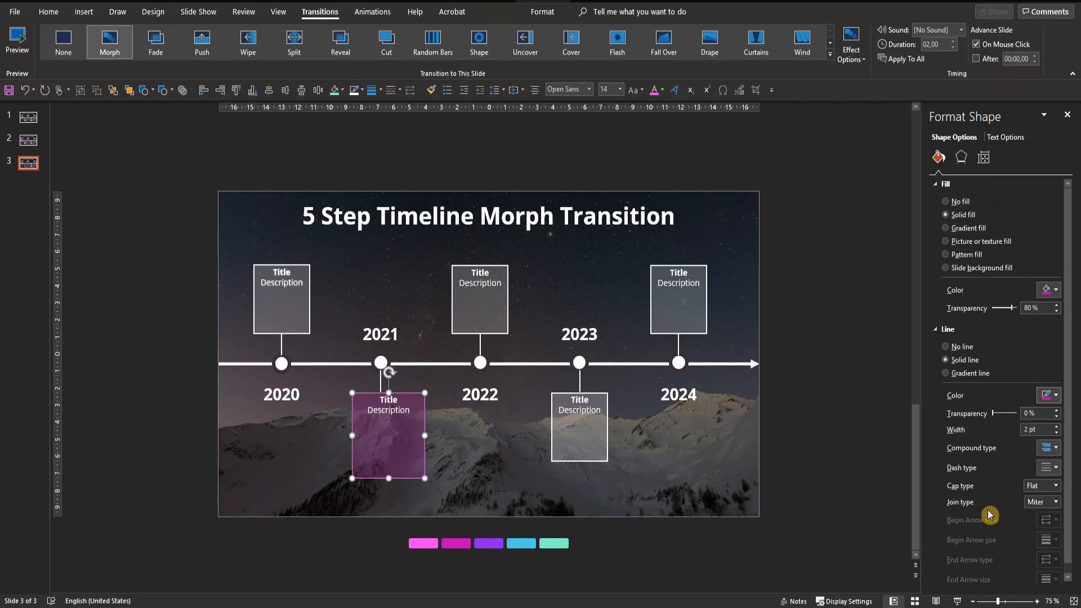
{"action": "left_click_drag", "start_coordinate": [416, 414], "coordinate": [407, 415]}
Fill the 2021 timeline circle with the same dark magenta.
{"action": "left_click", "coordinate": [380, 362]}
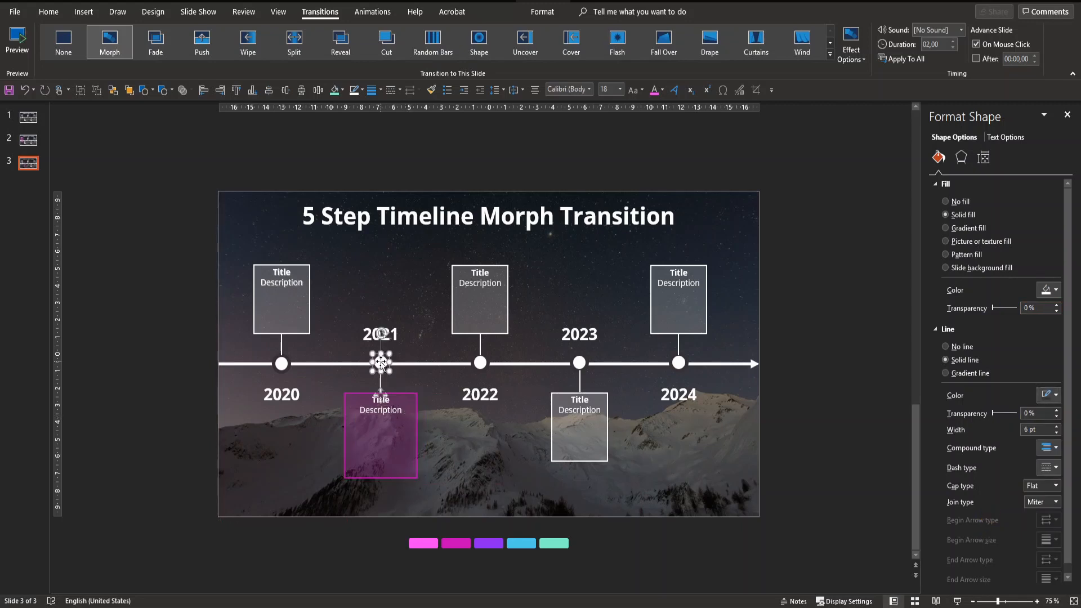
{"action": "left_click", "coordinate": [1048, 290]}
{"action": "left_click", "coordinate": [987, 409]}
Color the 2021 connector line in the same dark magenta as the description box.
{"action": "left_click", "coordinate": [380, 386]}
{"action": "left_click", "coordinate": [1047, 336]}
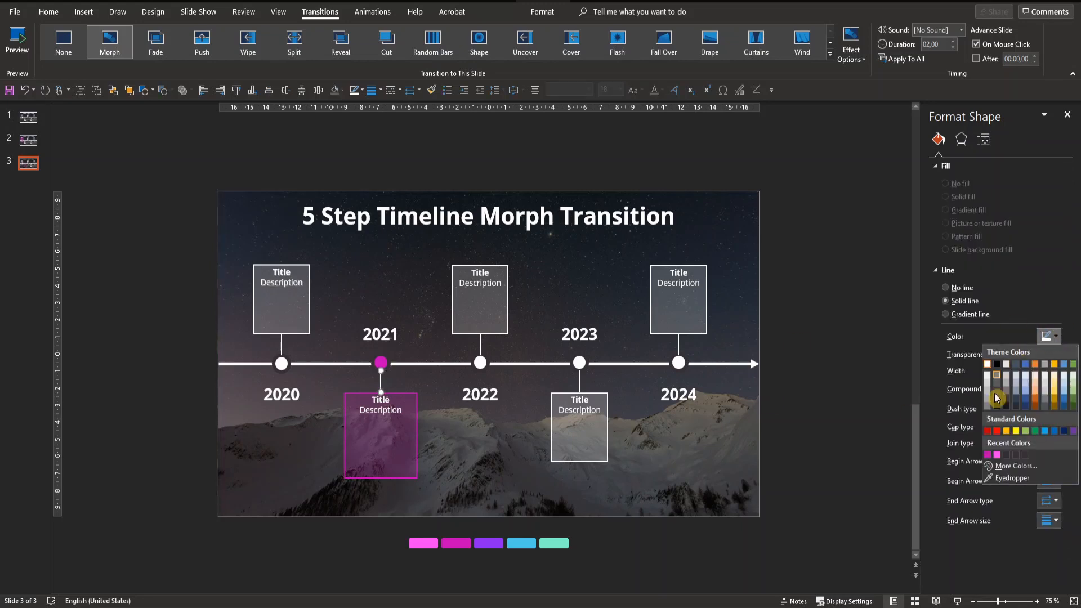
{"action": "left_click", "coordinate": [988, 455]}
Color the 2021 year label dark magenta, enlarge its text to 40 pt and shift the label slightly up above the circle.
{"action": "left_click", "coordinate": [395, 327]}
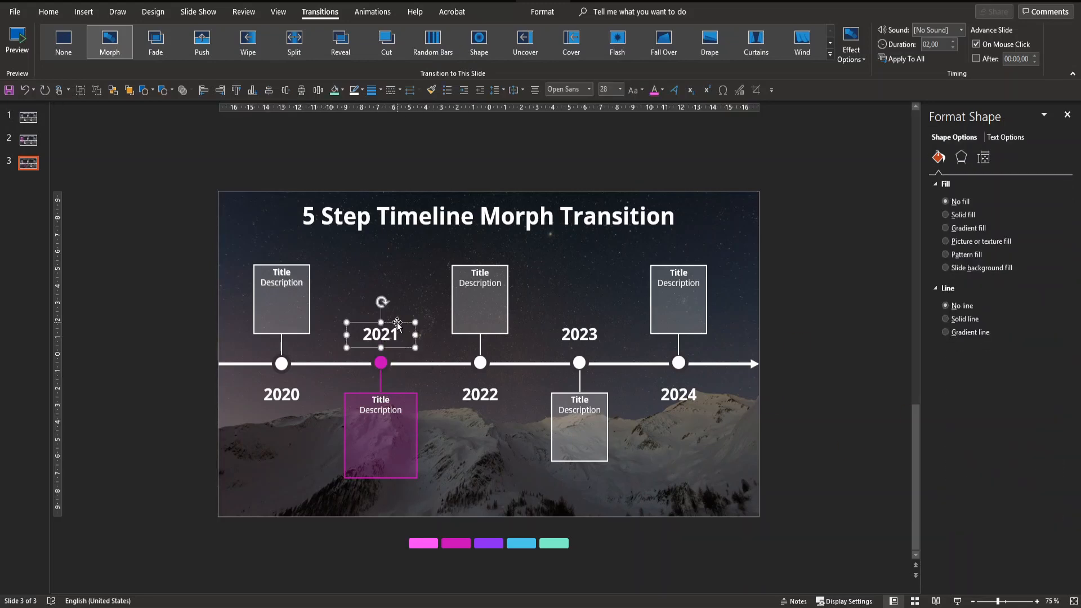
{"action": "left_click", "coordinate": [662, 90]}
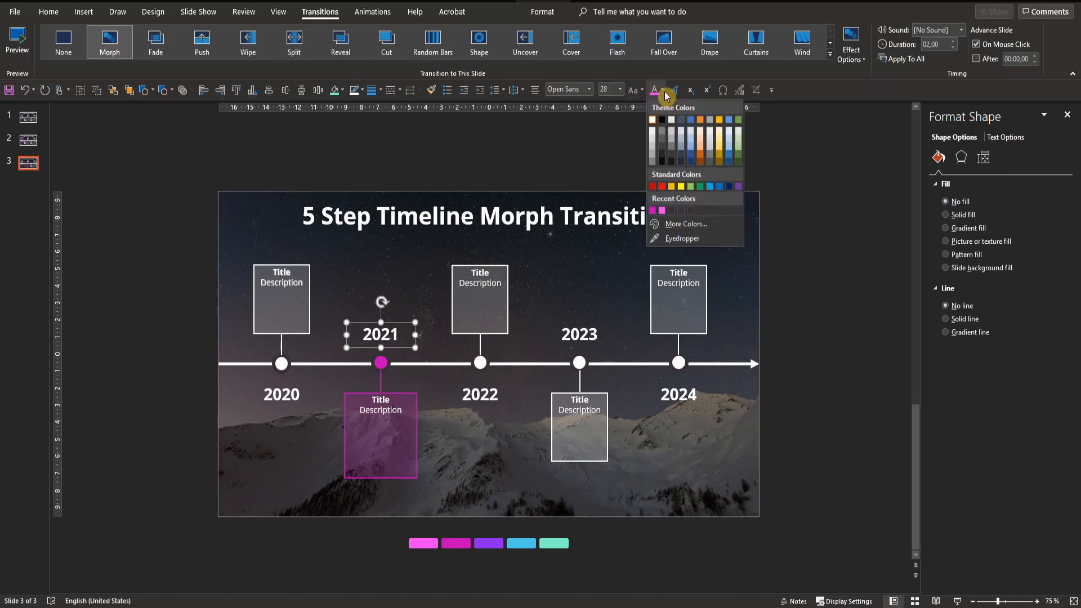
{"action": "left_click", "coordinate": [654, 209]}
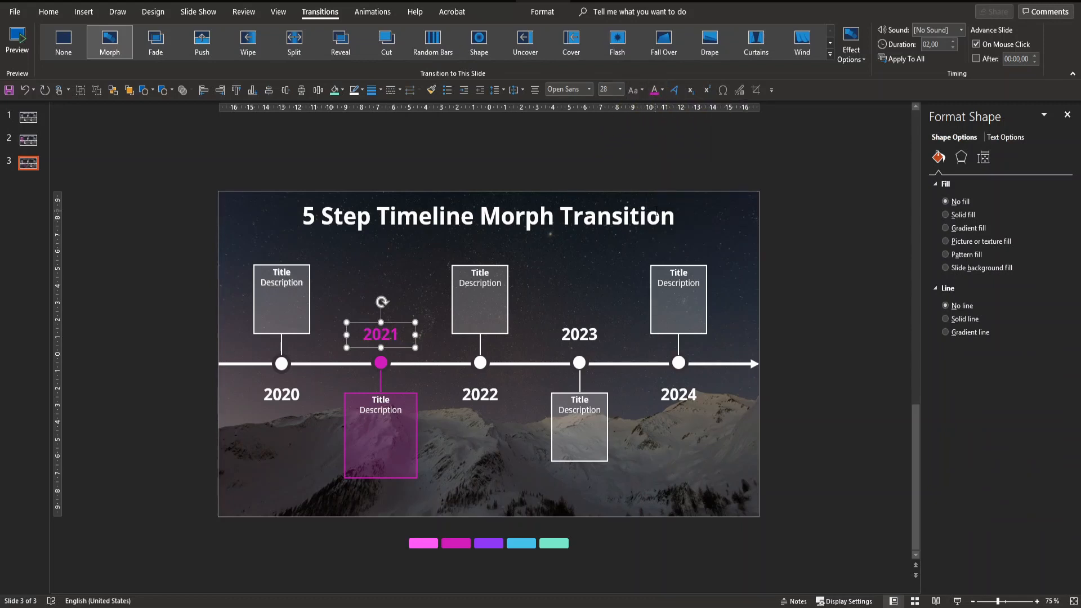
{"action": "left_click", "coordinate": [607, 89]}
{"action": "type", "text": "40"}
{"action": "key", "text": "Return"}
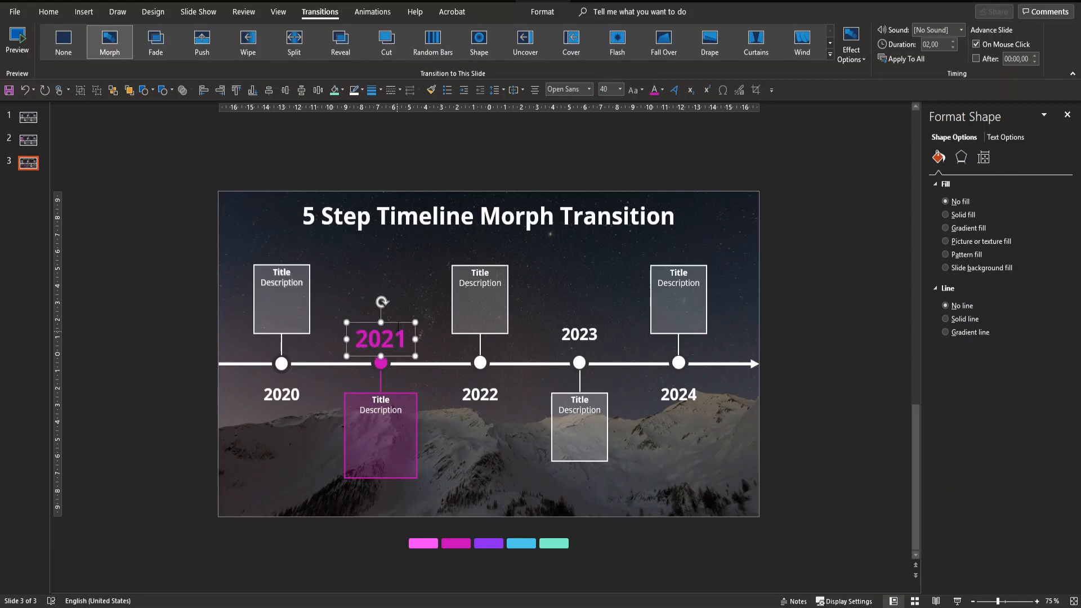
{"action": "left_click_drag", "start_coordinate": [399, 323], "coordinate": [401, 318]}
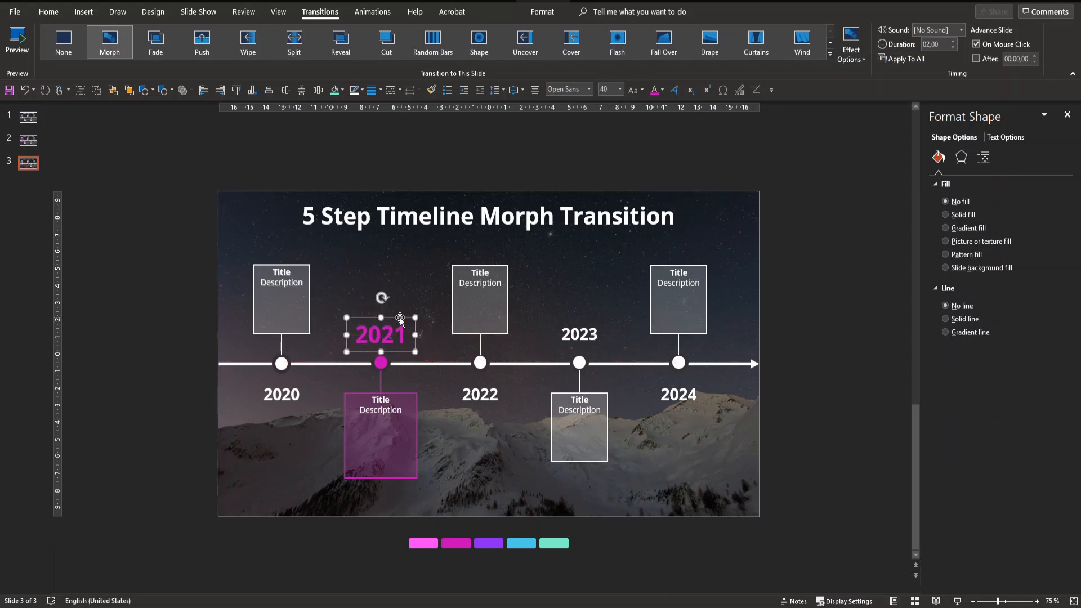
Add an outer shadow offset to the bottom right to the 2021 label text and make the shadow white.
{"action": "left_click", "coordinate": [1008, 138]}
{"action": "left_click", "coordinate": [1047, 201]}
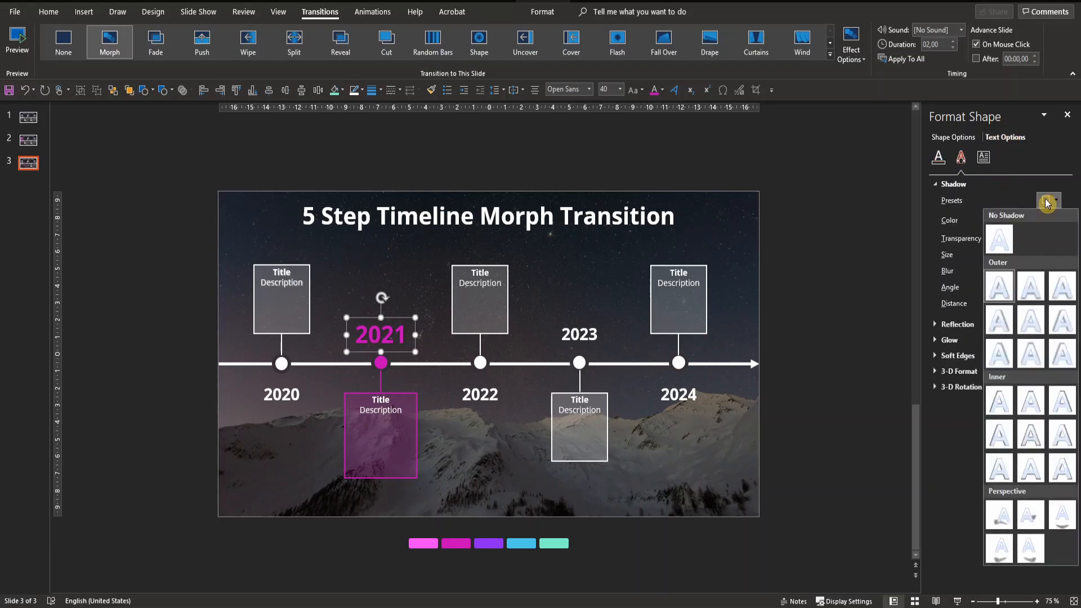
{"action": "left_click", "coordinate": [1000, 287]}
{"action": "left_click", "coordinate": [1046, 220]}
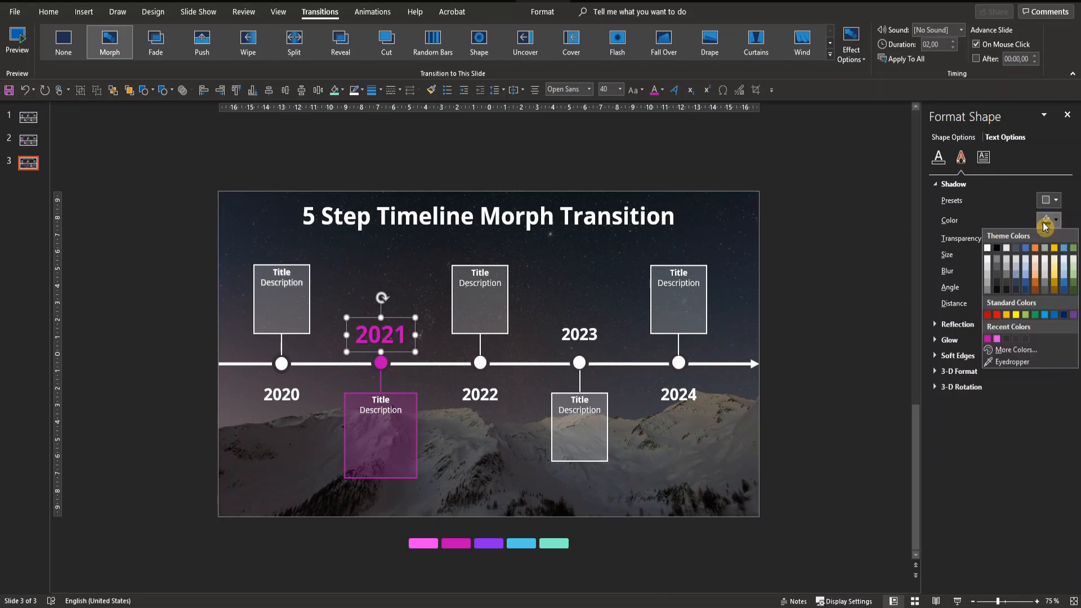
{"action": "left_click", "coordinate": [997, 249]}
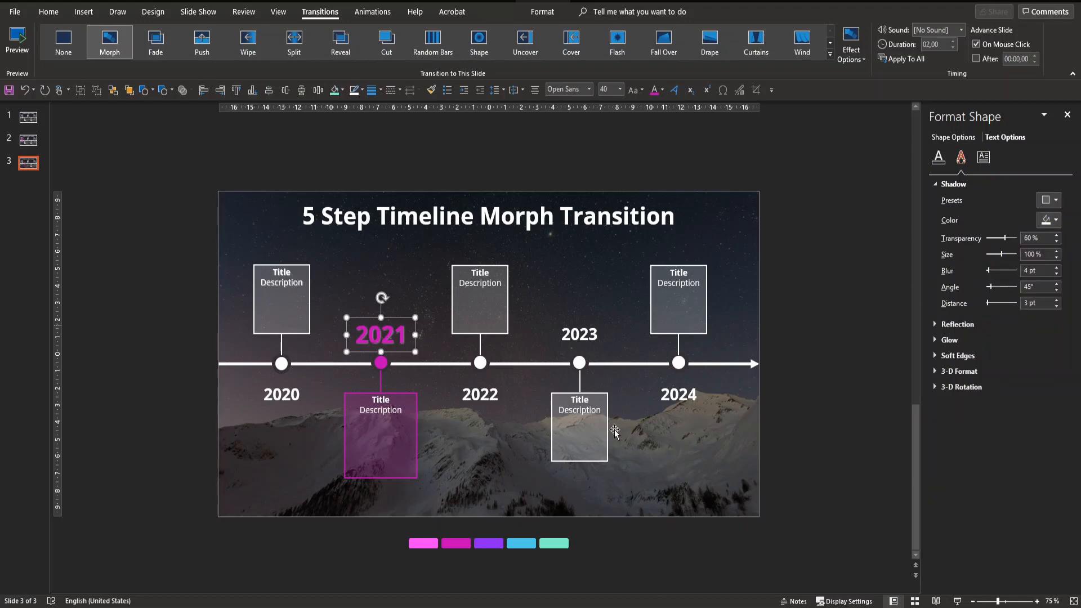
Give the 2021 timeline circle a white outer shadow offset to the bottom right.
{"action": "left_click", "coordinate": [386, 377]}
{"action": "left_click", "coordinate": [381, 363]}
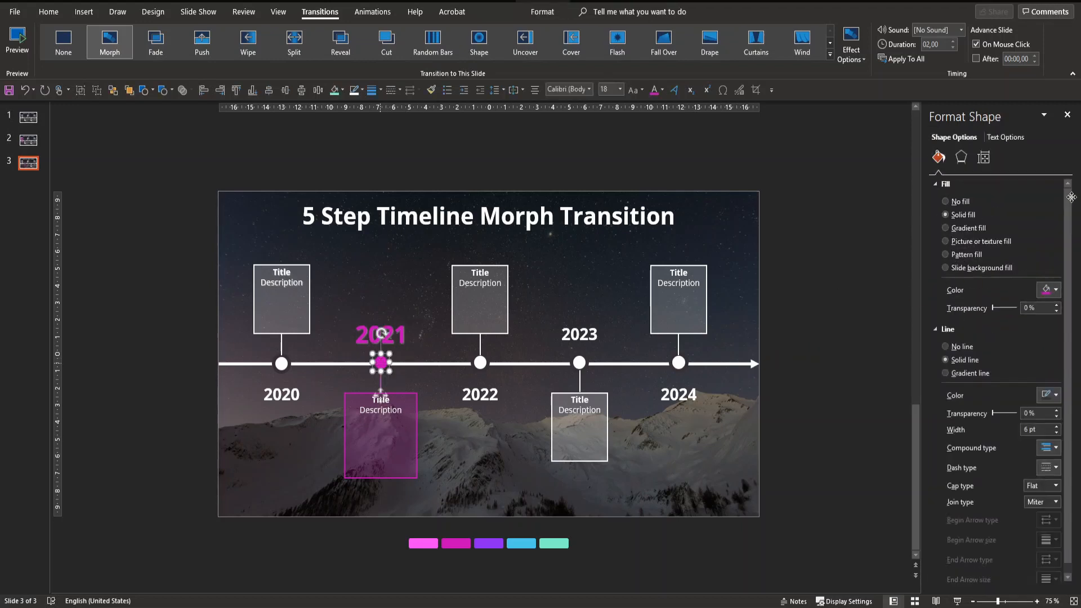
{"action": "left_click", "coordinate": [961, 157]}
{"action": "left_click", "coordinate": [1046, 220]}
{"action": "left_click", "coordinate": [995, 251]}
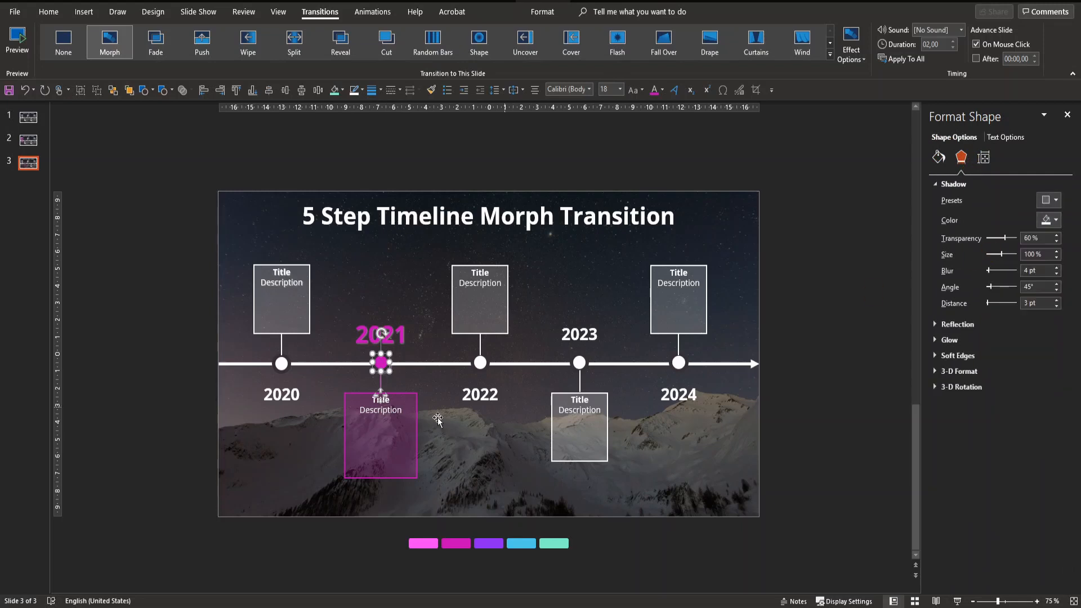
Apply the same white outer shadow to the 2021 description box.
{"action": "left_click", "coordinate": [402, 418]}
{"action": "left_click", "coordinate": [1047, 200]}
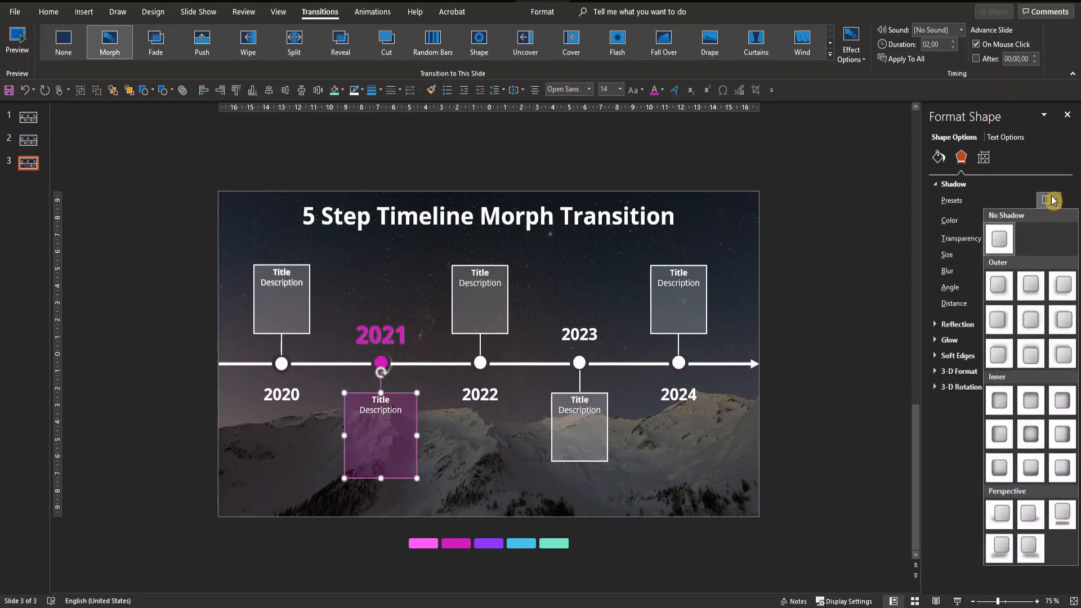
{"action": "left_click", "coordinate": [1049, 220]}
{"action": "left_click", "coordinate": [1049, 221]}
{"action": "left_click", "coordinate": [988, 251]}
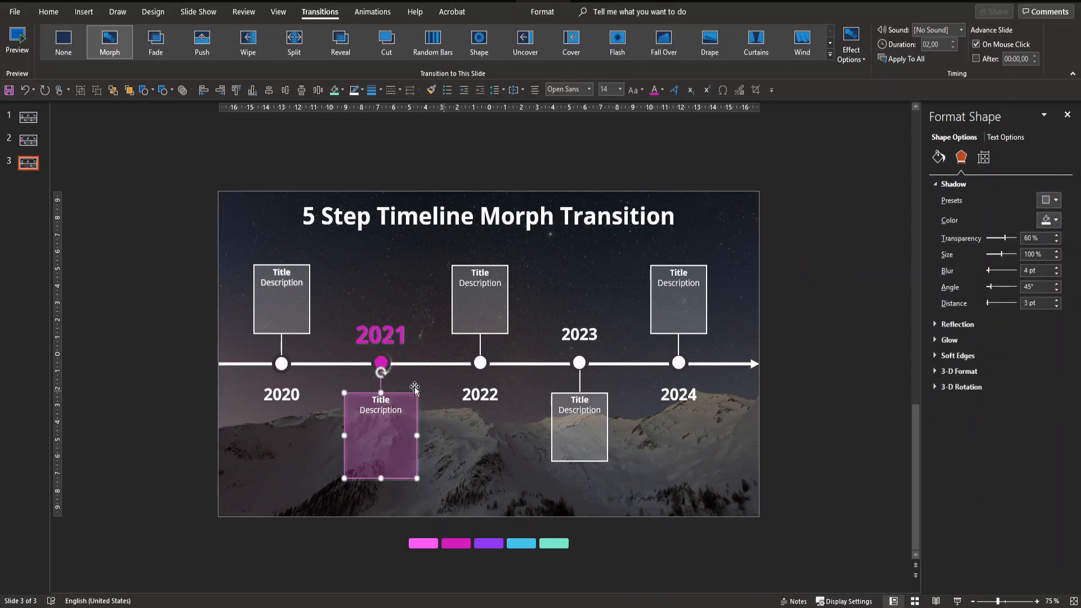
Apply the same white outer shadow to the 2021 connector line.
{"action": "left_click", "coordinate": [382, 387]}
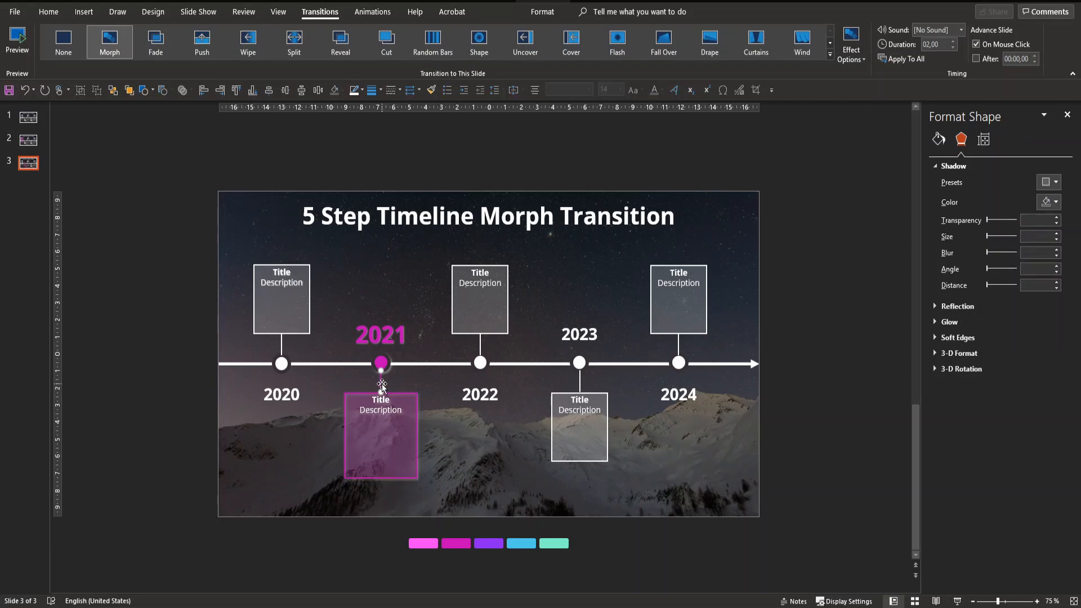
{"action": "left_click", "coordinate": [1048, 182]}
{"action": "left_click", "coordinate": [1048, 202]}
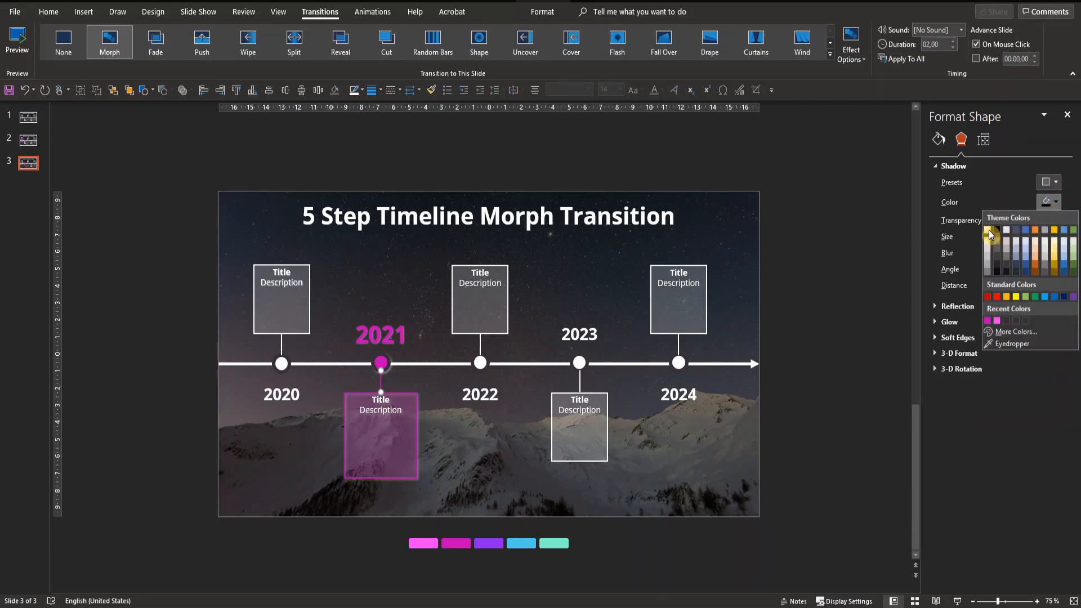
{"action": "left_click", "coordinate": [989, 234]}
{"action": "left_click", "coordinate": [790, 405]}
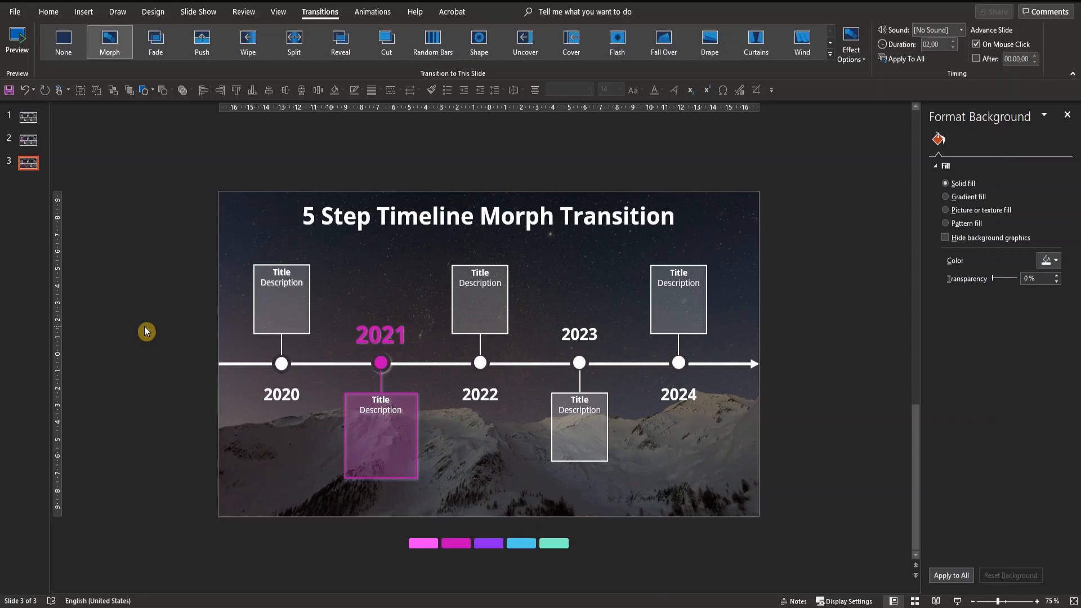
Duplicate the third slide and reset the copy's 2021 label to white 28 pt text without a shadow, close above its circle.
{"action": "left_click", "coordinate": [15, 45]}
{"action": "key", "text": "ctrl+v"}
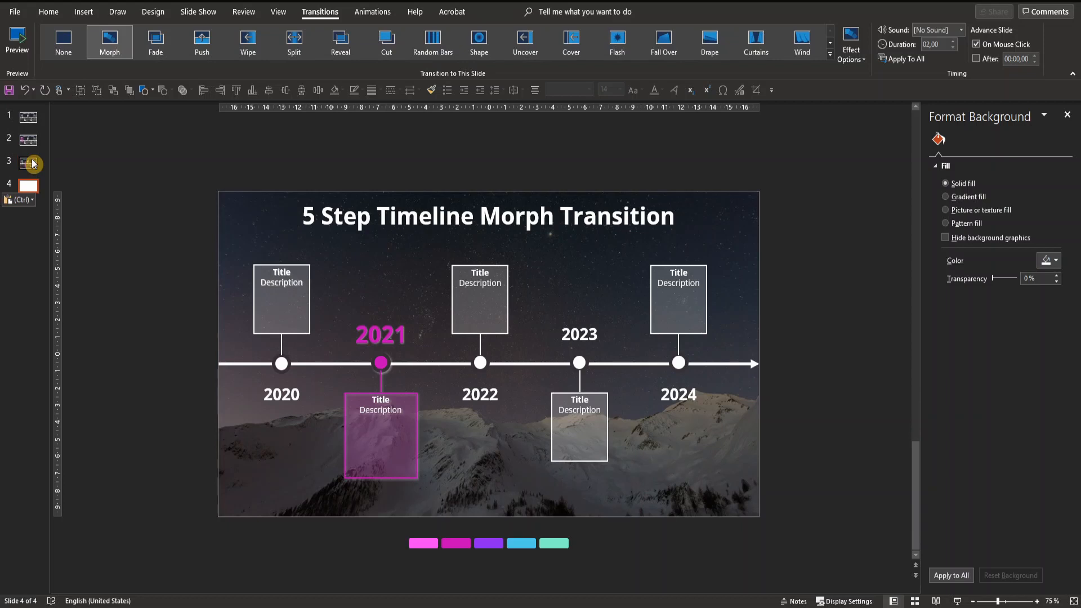
{"action": "left_click", "coordinate": [380, 330]}
{"action": "left_click", "coordinate": [1005, 136]}
{"action": "left_click", "coordinate": [961, 157]}
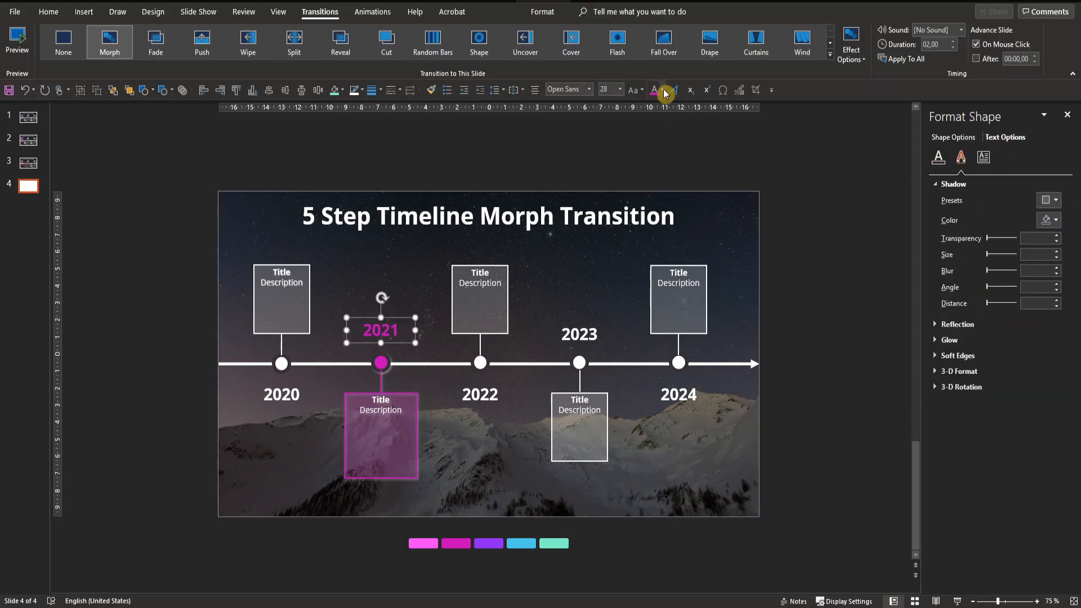
{"action": "left_click", "coordinate": [664, 91]}
{"action": "left_click", "coordinate": [656, 117]}
{"action": "left_click_drag", "start_coordinate": [393, 343], "coordinate": [394, 345]}
Reset the fill of the 2021 timeline circle on the fourth slide to white.
{"action": "left_click", "coordinate": [381, 363]}
{"action": "left_click", "coordinate": [1049, 200]}
{"action": "left_click", "coordinate": [938, 158]}
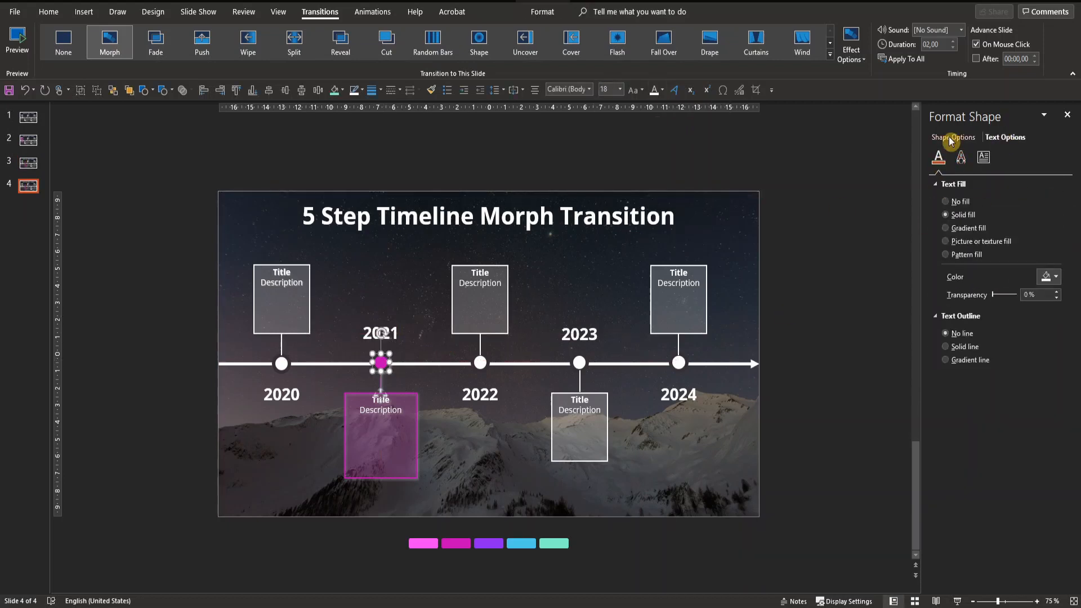
{"action": "left_click", "coordinate": [950, 140]}
{"action": "left_click", "coordinate": [1049, 290]}
{"action": "left_click", "coordinate": [988, 321]}
Reset the 2021 description box on the fourth slide to a white fill and white outline.
{"action": "left_click", "coordinate": [396, 394]}
{"action": "left_click", "coordinate": [1049, 289]}
{"action": "left_click", "coordinate": [988, 321]}
{"action": "left_click", "coordinate": [1049, 395]}
{"action": "left_click", "coordinate": [988, 426]}
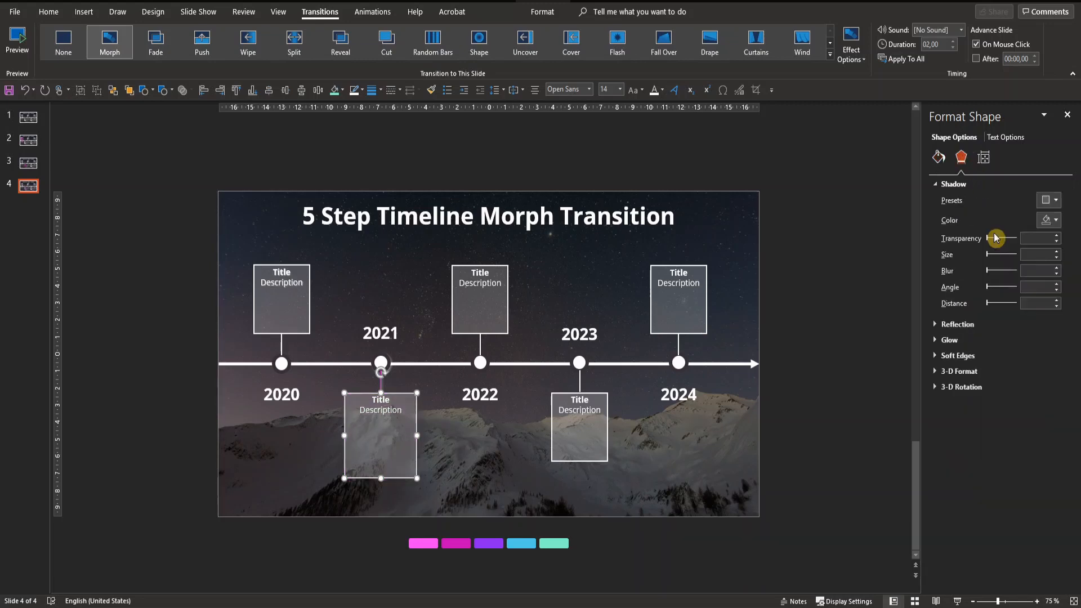
Shrink the 2021 description box to 4 cm high and 3,5 cm wide and center it under its connector.
{"action": "left_click", "coordinate": [983, 157]}
{"action": "left_click_drag", "start_coordinate": [1030, 199], "coordinate": [1023, 214]}
{"action": "type", "text": "43"}
{"action": "key", "text": "Return"}
{"action": "left_click_drag", "start_coordinate": [392, 414], "coordinate": [399, 415]}
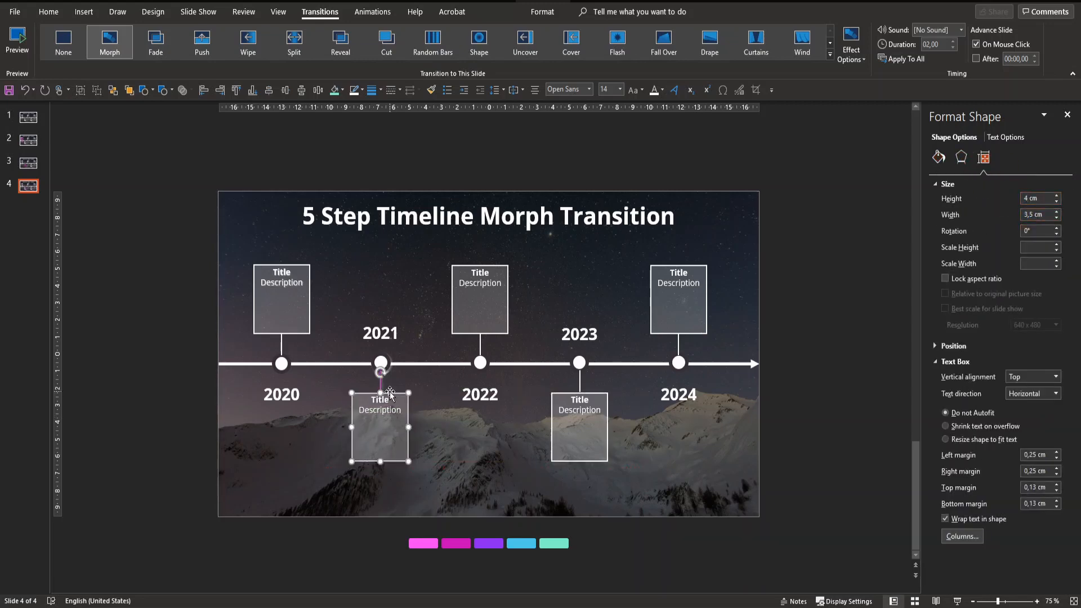
Reset the 2021 connector line to white and remove its shadow.
{"action": "left_click", "coordinate": [380, 385]}
{"action": "left_click", "coordinate": [939, 141]}
{"action": "left_click", "coordinate": [988, 266]}
{"action": "left_click", "coordinate": [961, 140]}
{"action": "left_click", "coordinate": [1050, 183]}
{"action": "left_click", "coordinate": [999, 222]}
Remove the shadow from the 2021 timeline circle.
{"action": "left_click", "coordinate": [381, 364]}
{"action": "left_click", "coordinate": [1049, 201]}
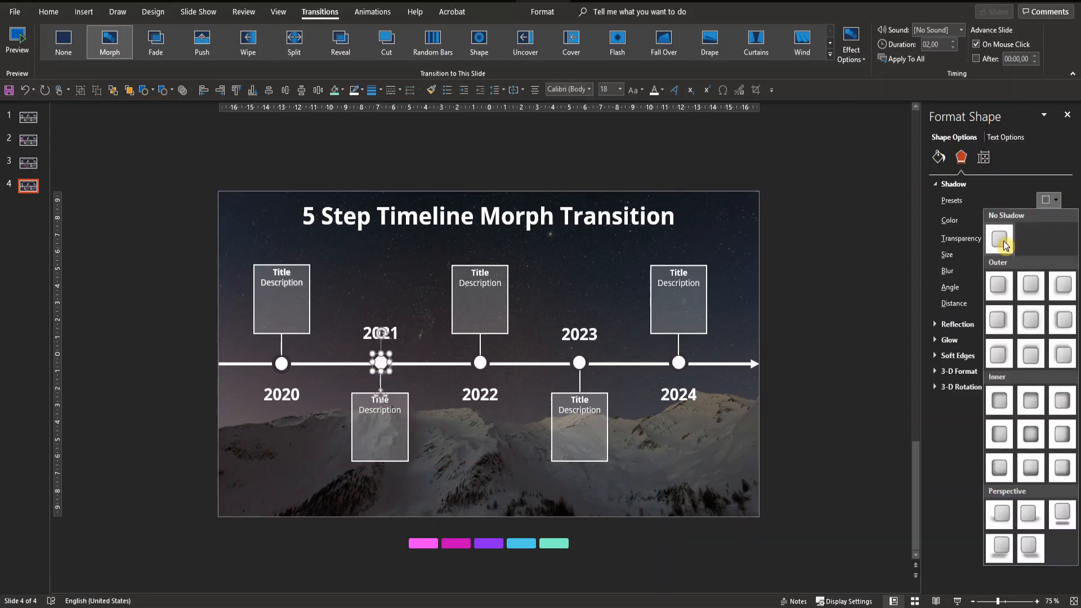
{"action": "left_click", "coordinate": [1000, 239]}
{"action": "left_click", "coordinate": [847, 342]}
Enlarge the 2022 description box to 5 cm high and 4,5 cm wide and center it directly above its connector line.
{"action": "left_click", "coordinate": [490, 331]}
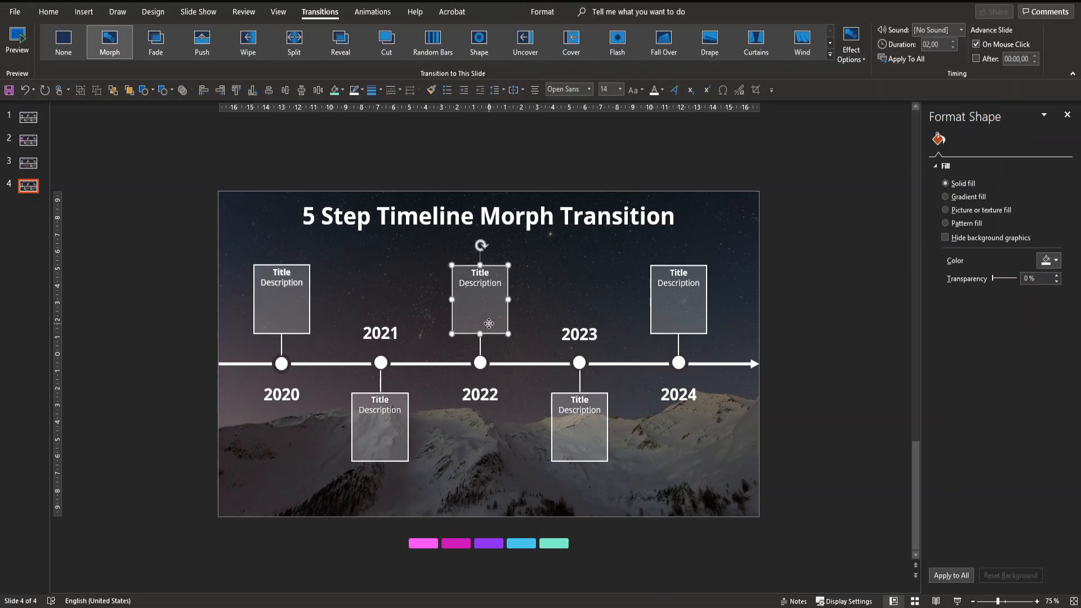
{"action": "left_click", "coordinate": [983, 157]}
{"action": "type", "text": "5"}
{"action": "key", "text": "Tab"}
{"action": "type", "text": "4,5"}
{"action": "key", "text": "Return"}
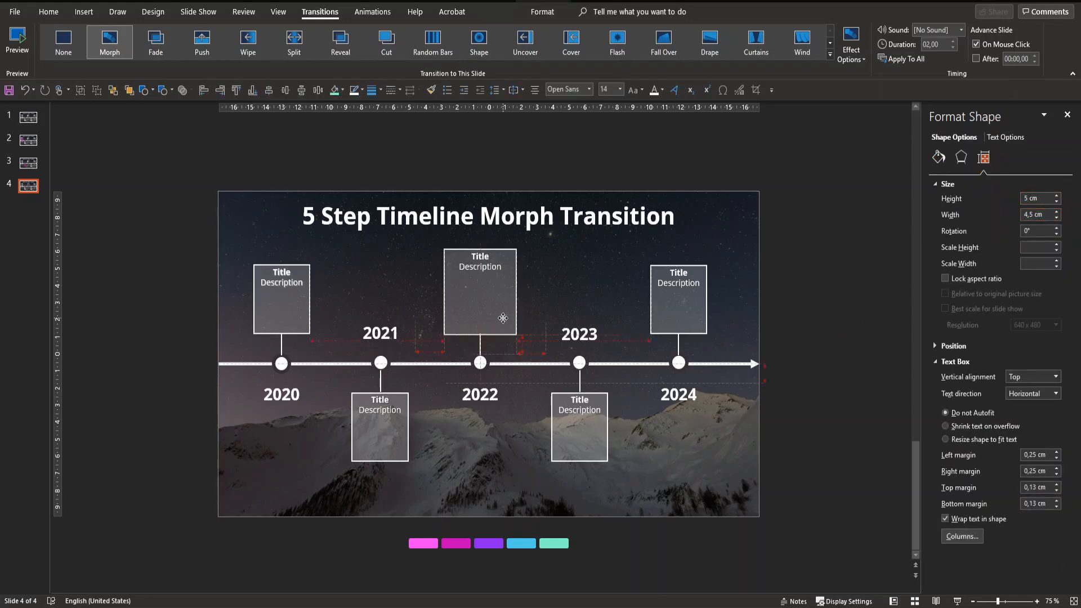
{"action": "left_click", "coordinate": [507, 313]}
Fill the 2022 description box semi-transparently with the purple sampled from the third palette swatch and give it the same purple outline.
{"action": "left_click", "coordinate": [939, 157]}
{"action": "left_click", "coordinate": [1047, 290]}
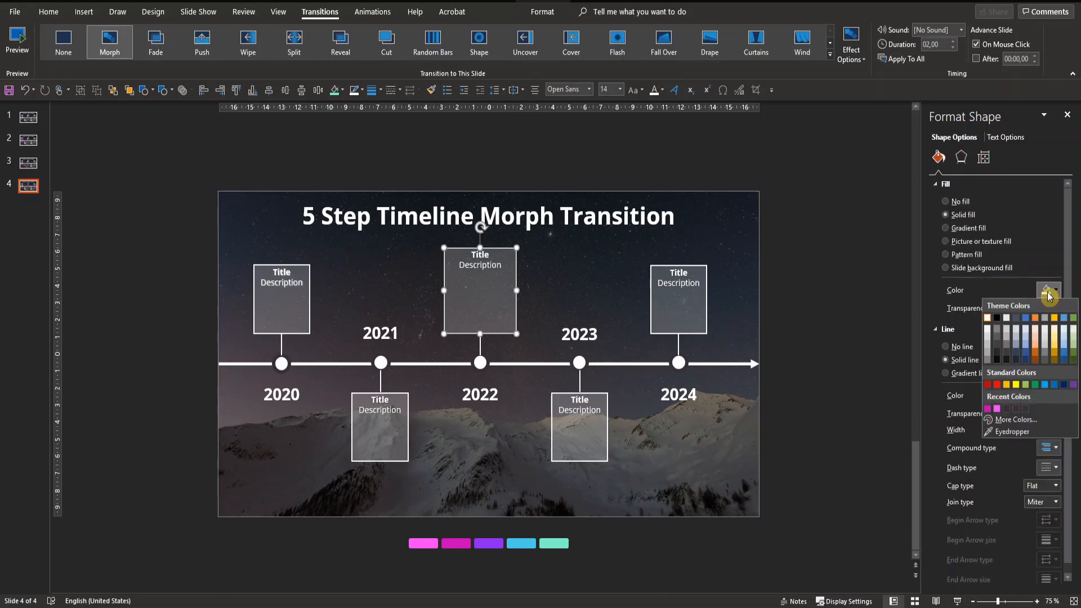
{"action": "left_click", "coordinate": [1014, 437]}
{"action": "left_click", "coordinate": [490, 542]}
{"action": "left_click_drag", "start_coordinate": [992, 308], "coordinate": [1012, 308]}
{"action": "left_click", "coordinate": [1047, 396]}
{"action": "left_click", "coordinate": [992, 496]}
Add a white outer shadow offset to the bottom right to the 2022 description box.
{"action": "left_click", "coordinate": [962, 157]}
{"action": "left_click", "coordinate": [1049, 200]}
{"action": "left_click", "coordinate": [1031, 319]}
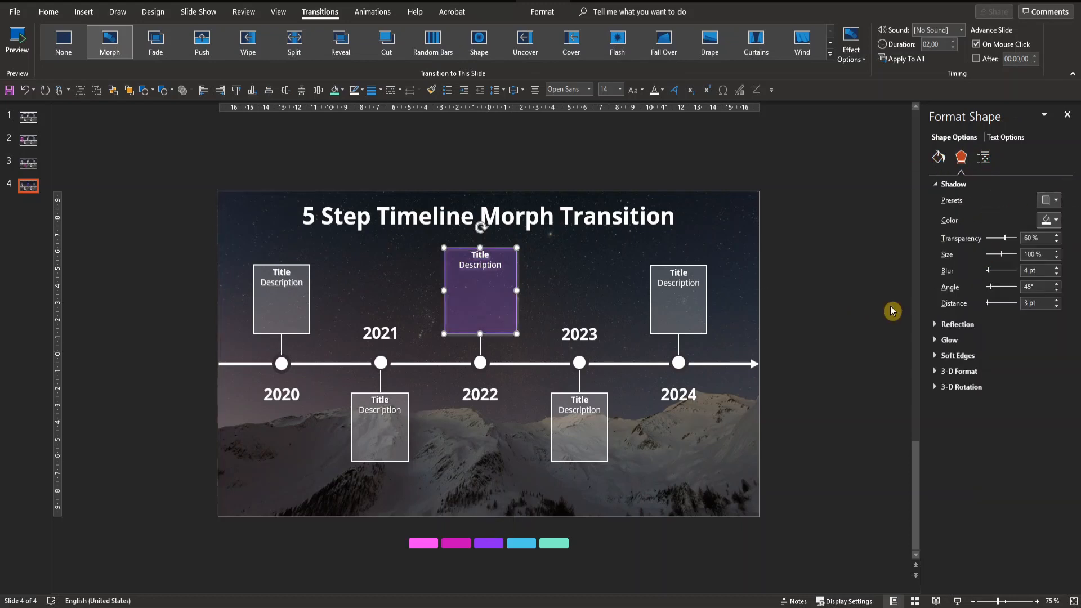
{"action": "scroll", "coordinate": [1013, 225], "scroll_direction": "down", "scroll_amount": 1}
Give the 2022 connector line the white outer shadow and color it in the same purple.
{"action": "left_click", "coordinate": [1048, 201]}
{"action": "left_click", "coordinate": [938, 139]}
{"action": "left_click", "coordinate": [1047, 336]}
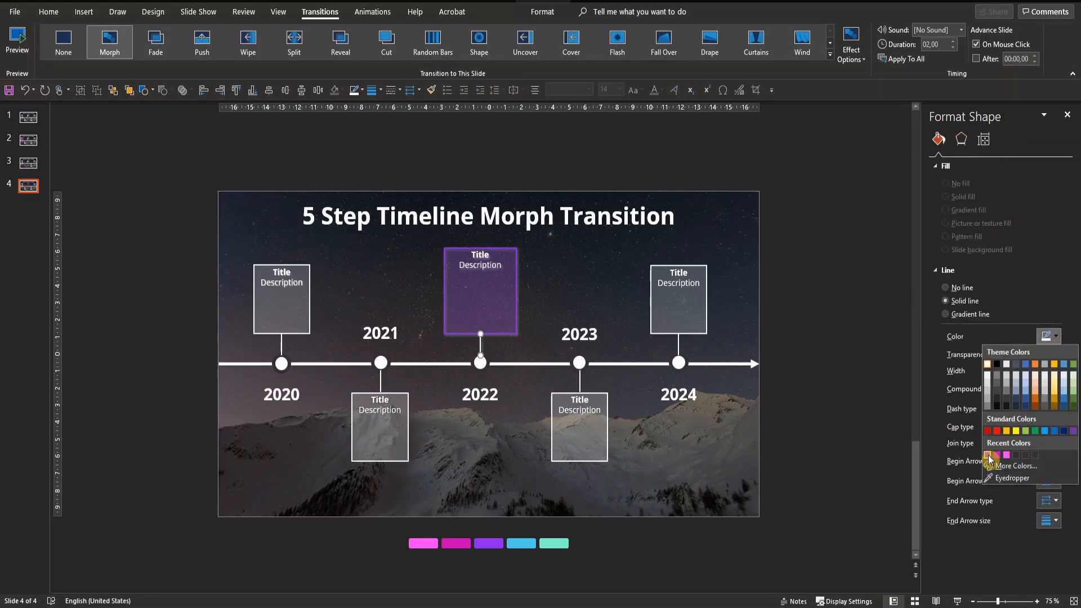
{"action": "left_click", "coordinate": [989, 456]}
Fill the 2022 timeline circle with the same purple and give it the white outer shadow.
{"action": "left_click", "coordinate": [480, 363]}
{"action": "left_click", "coordinate": [1048, 291]}
{"action": "left_click", "coordinate": [988, 409]}
{"action": "left_click", "coordinate": [961, 157]}
{"action": "left_click", "coordinate": [1048, 200]}
Enlarge the 2022 year label to 40 pt and color its text in the same purple.
{"action": "left_click", "coordinate": [483, 395]}
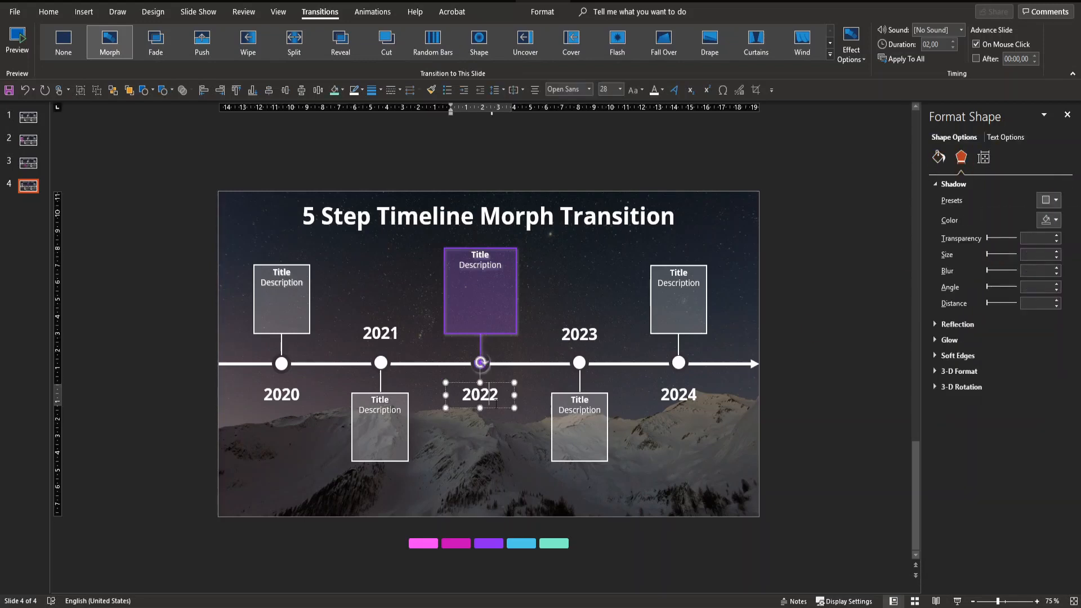
{"action": "left_click", "coordinate": [492, 406]}
{"action": "left_click", "coordinate": [605, 89]}
{"action": "type", "text": "40"}
{"action": "key", "text": "Return"}
{"action": "left_click", "coordinate": [663, 90]}
{"action": "left_click", "coordinate": [653, 211]}
Add a white outer shadow to the 2022 label text.
{"action": "left_click", "coordinate": [1005, 137]}
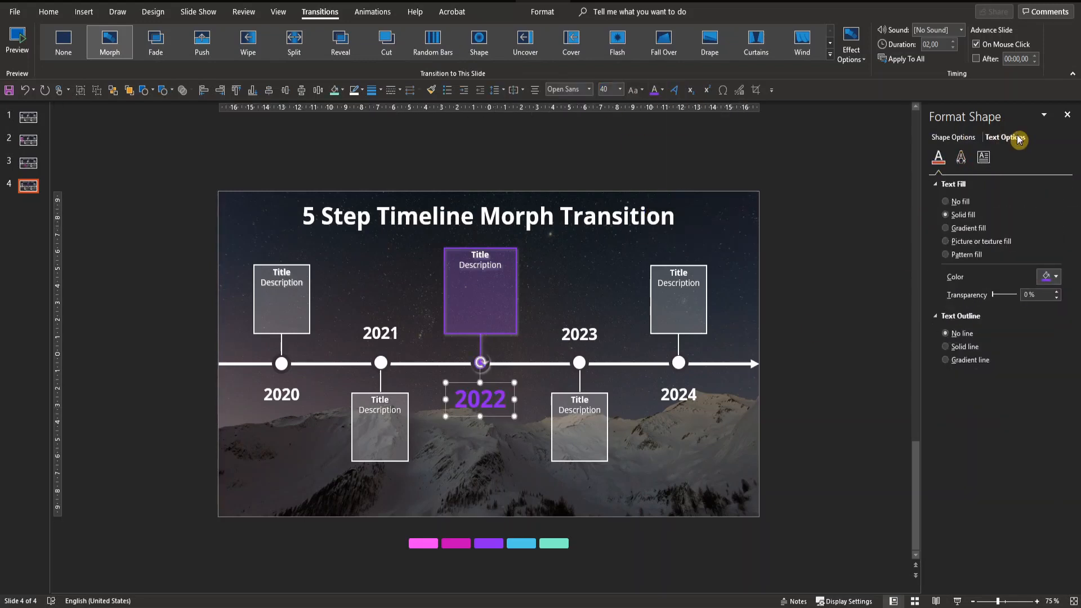
{"action": "left_click", "coordinate": [962, 157]}
{"action": "left_click", "coordinate": [1049, 219]}
{"action": "left_click", "coordinate": [838, 359]}
Duplicate the fourth slide and reset the copy's 2022 description box to a white fill and outline without a shadow.
{"action": "key", "text": "ctrl+d"}
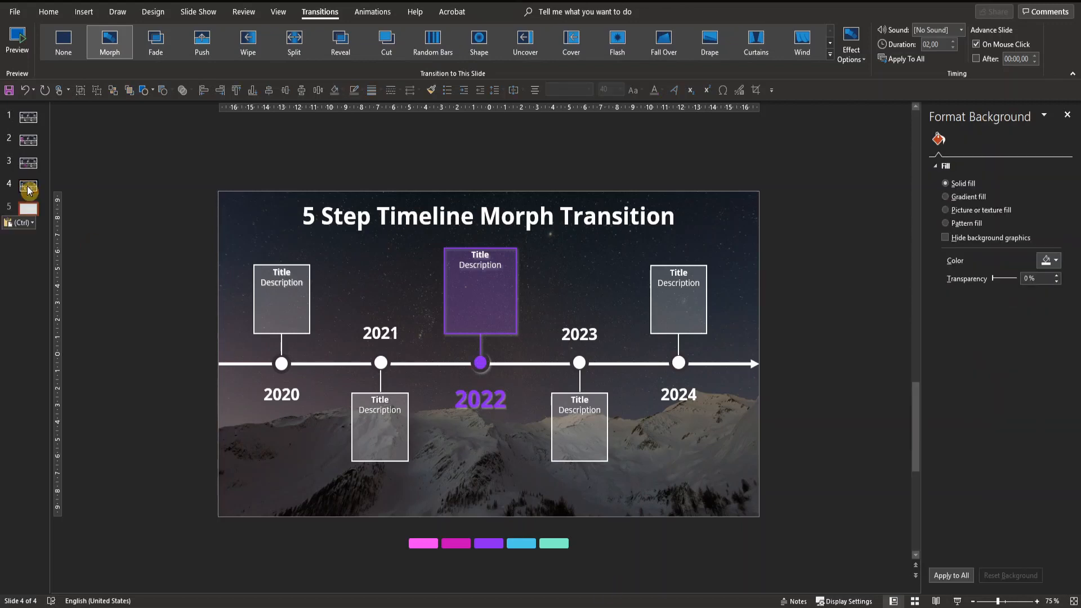
{"action": "left_click", "coordinate": [480, 290]}
{"action": "left_click", "coordinate": [1049, 287]}
{"action": "left_click", "coordinate": [990, 324]}
{"action": "left_click", "coordinate": [1049, 372]}
{"action": "left_click", "coordinate": [992, 394]}
{"action": "left_click", "coordinate": [961, 157]}
Shrink the 2022 description box to 4 cm high and 3,5 cm wide and move it back onto its connector line.
{"action": "left_click", "coordinate": [984, 157]}
{"action": "double_click", "coordinate": [1031, 198]}
{"action": "type", "text": "4"}
{"action": "key", "text": "Return"}
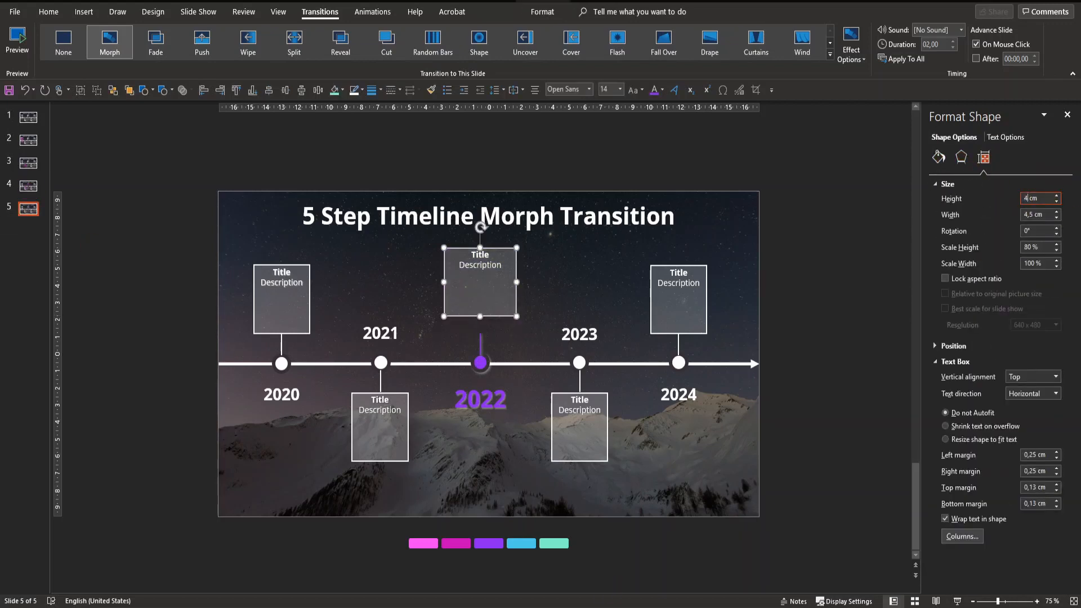
{"action": "left_click_drag", "start_coordinate": [464, 298], "coordinate": [464, 316]}
Reset the 2022 connector line and timeline circle to white without a shadow.
{"action": "left_click", "coordinate": [480, 362]}
{"action": "left_click", "coordinate": [961, 157]}
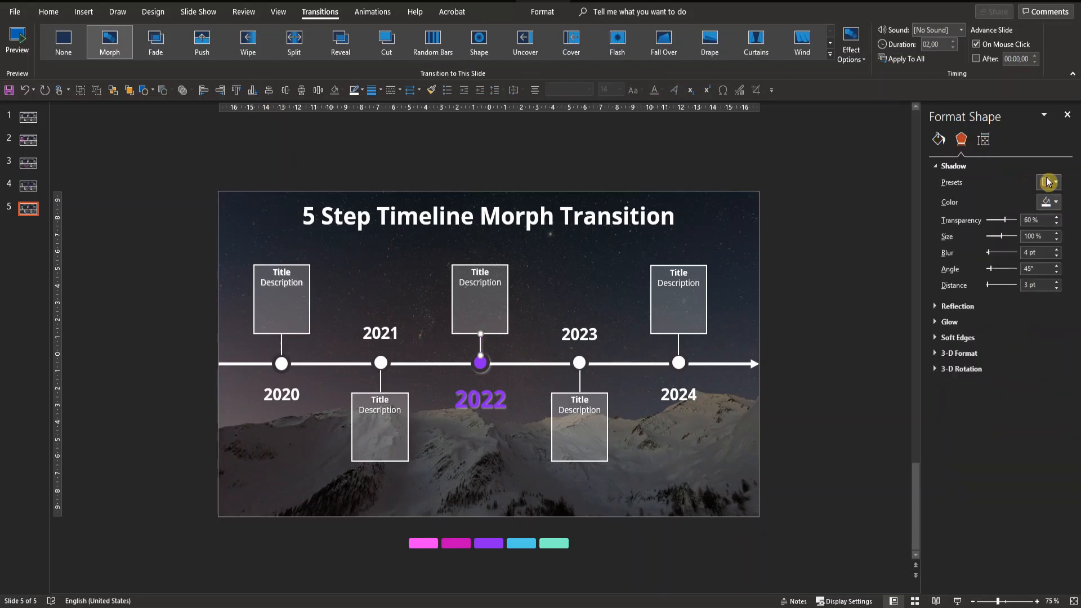
{"action": "left_click", "coordinate": [1049, 200]}
{"action": "left_click", "coordinate": [939, 157]}
Reset the 2022 year label to white 28 pt text without a shadow.
{"action": "left_click", "coordinate": [480, 399]}
{"action": "left_click", "coordinate": [1005, 138]}
{"action": "left_click", "coordinate": [962, 157]}
{"action": "left_click", "coordinate": [1049, 201]}
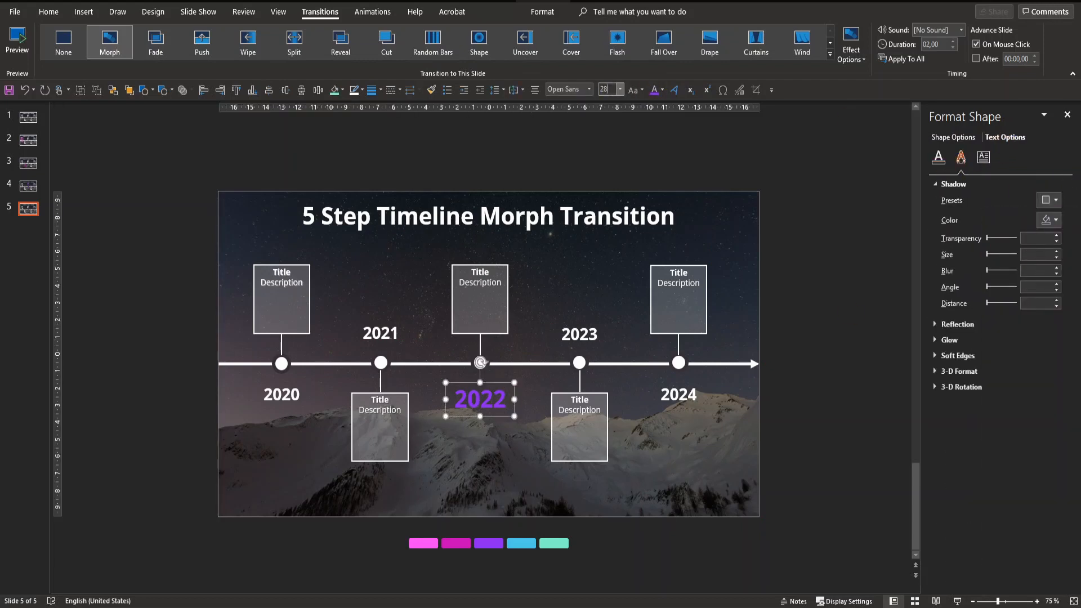
{"action": "left_click", "coordinate": [662, 90]}
Enlarge the 2023 year label to 40 pt, nudge it up and color it light blue sampled from the fourth palette swatch.
{"action": "left_click", "coordinate": [589, 334]}
{"action": "left_click", "coordinate": [592, 323]}
{"action": "key", "text": "ctrl+shift+period"}
{"action": "key", "text": "ctrl+shift+period"}
{"action": "key", "text": "ctrl+shift+period"}
{"action": "key", "text": "Up"}
{"action": "key", "text": "Up"}
{"action": "left_click", "coordinate": [662, 90]}
{"action": "left_click", "coordinate": [679, 230]}
{"action": "left_click", "coordinate": [526, 542]}
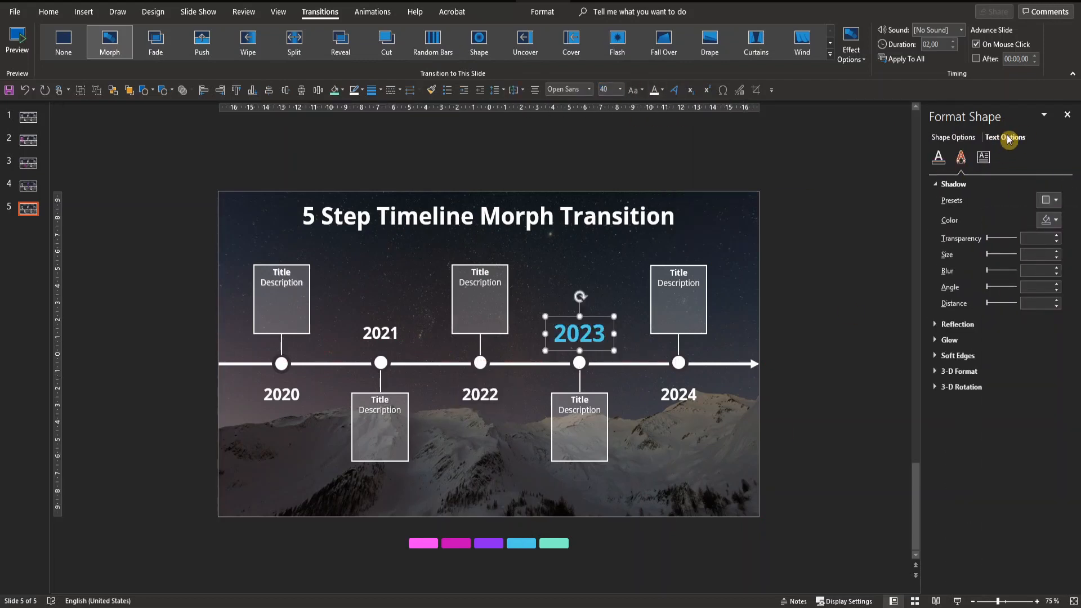
Add a white outer shadow to the 2023 label text.
{"action": "left_click", "coordinate": [1049, 200]}
{"action": "left_click", "coordinate": [1049, 221]}
{"action": "left_click", "coordinate": [988, 249]}
Give the 2023 timeline circle a white outer shadow and fill it with the same light blue.
{"action": "left_click", "coordinate": [580, 362]}
{"action": "left_click", "coordinate": [1049, 200]}
{"action": "left_click", "coordinate": [1002, 287]}
{"action": "left_click", "coordinate": [1049, 220]}
{"action": "left_click", "coordinate": [988, 249]}
{"action": "left_click", "coordinate": [954, 137]}
{"action": "left_click", "coordinate": [1049, 290]}
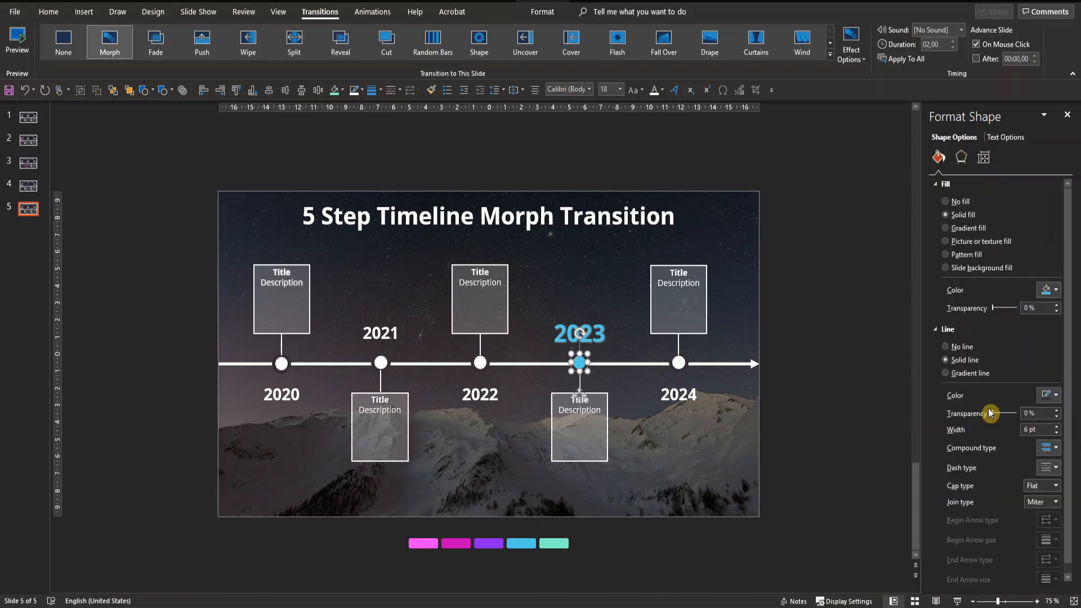
Give the 2023 connector line an outer shadow and color it the same light blue as the 2023 circle.
{"action": "left_click", "coordinate": [582, 387]}
{"action": "left_click", "coordinate": [1049, 200]}
{"action": "left_click", "coordinate": [1002, 286]}
{"action": "left_click", "coordinate": [939, 157]}
{"action": "left_click", "coordinate": [1049, 395]}
{"action": "left_click", "coordinate": [989, 516]}
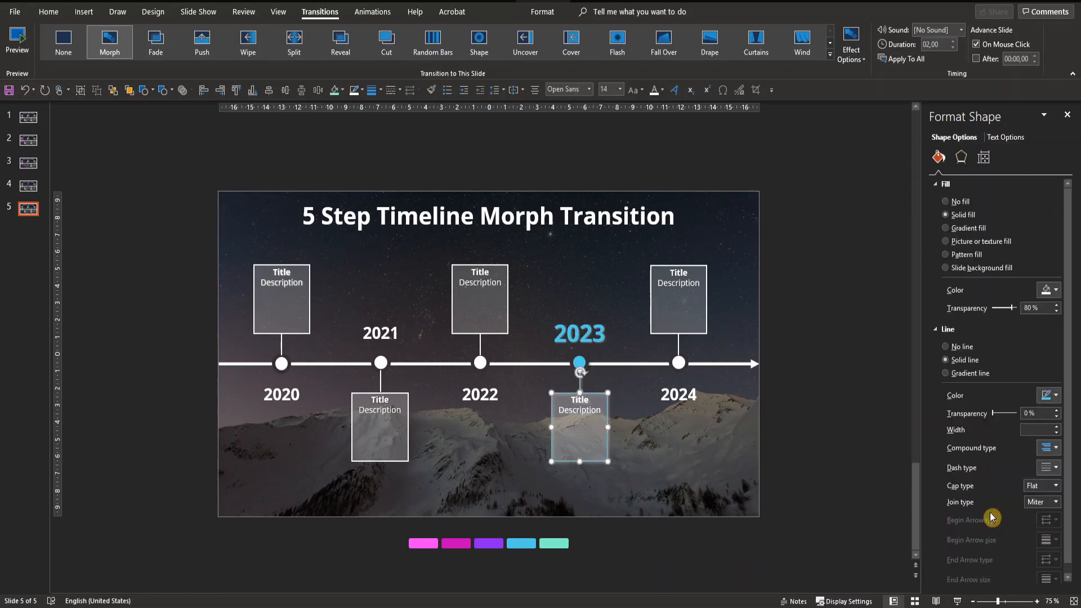
Fill the 2023 description box with light blue, resize it to 5 cm high by 4.5 cm wide, and center it under its connector.
{"action": "left_click", "coordinate": [1054, 290]}
{"action": "left_click", "coordinate": [989, 411]}
{"action": "left_click", "coordinate": [984, 157]}
{"action": "double_click", "coordinate": [1027, 198]}
{"action": "type", "text": "5"}
{"action": "key", "text": "Tab"}
{"action": "type", "text": "4,5"}
{"action": "key", "text": "Return"}
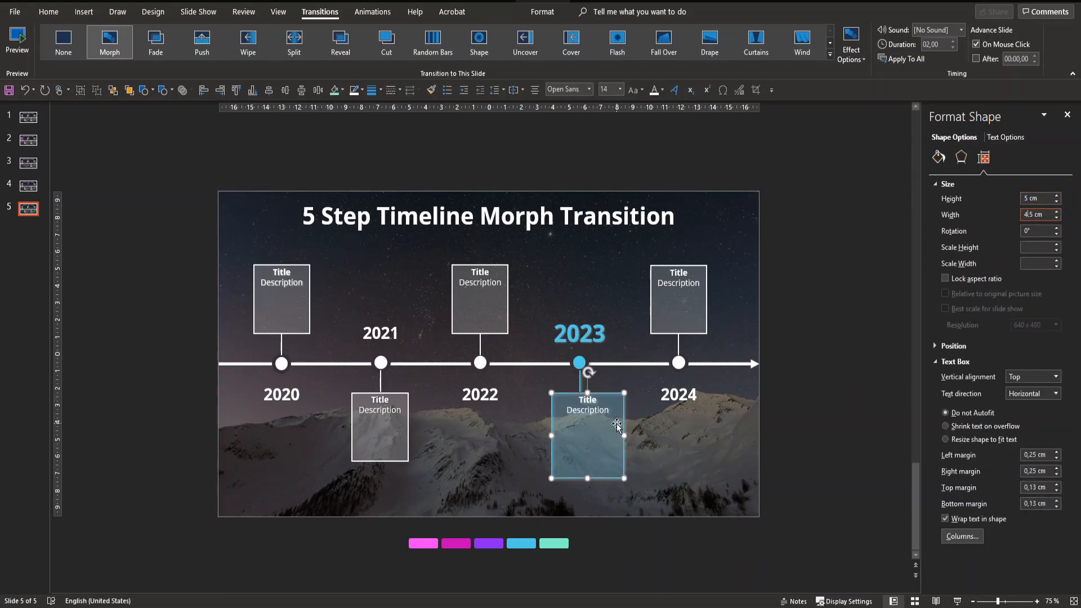
{"action": "left_click_drag", "start_coordinate": [595, 423], "coordinate": [588, 423]}
Duplicate the 2023 slide and, on the copy, reset the 2023 description box to unshadowed white at 4 cm high by 3.5 cm wide.
{"action": "left_click", "coordinate": [29, 209]}
{"action": "key", "text": "ctrl+d"}
{"action": "left_click", "coordinate": [596, 394]}
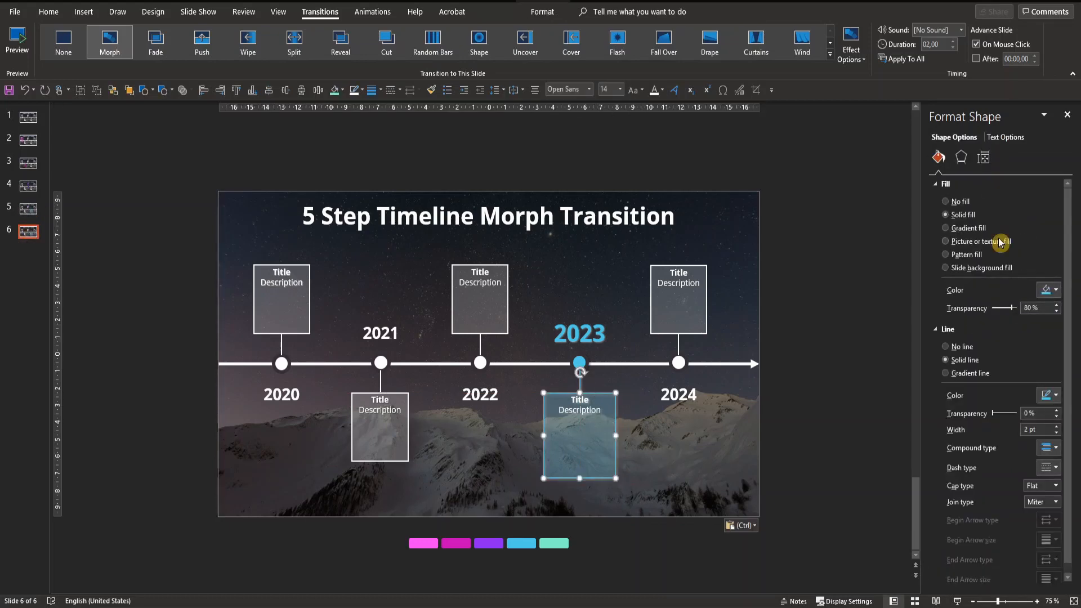
{"action": "left_click", "coordinate": [961, 157]}
{"action": "left_click", "coordinate": [1049, 199]}
{"action": "left_click", "coordinate": [984, 157]}
{"action": "double_click", "coordinate": [1028, 199]}
{"action": "type", "text": "4"}
{"action": "key", "text": "Tab"}
{"action": "type", "text": "3,5"}
{"action": "key", "text": "Return"}
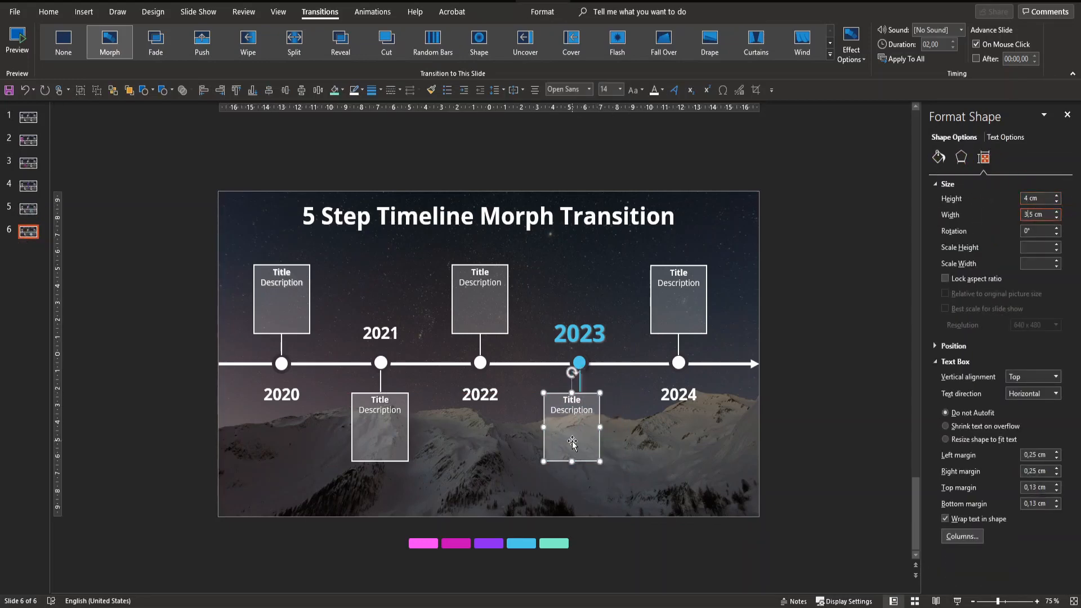
Reset the 2023 circle and connector on the new slide to white without a shadow.
{"action": "left_click", "coordinate": [579, 334]}
{"action": "left_click", "coordinate": [939, 157]}
{"action": "left_click", "coordinate": [961, 157]}
{"action": "left_click", "coordinate": [1050, 200]}
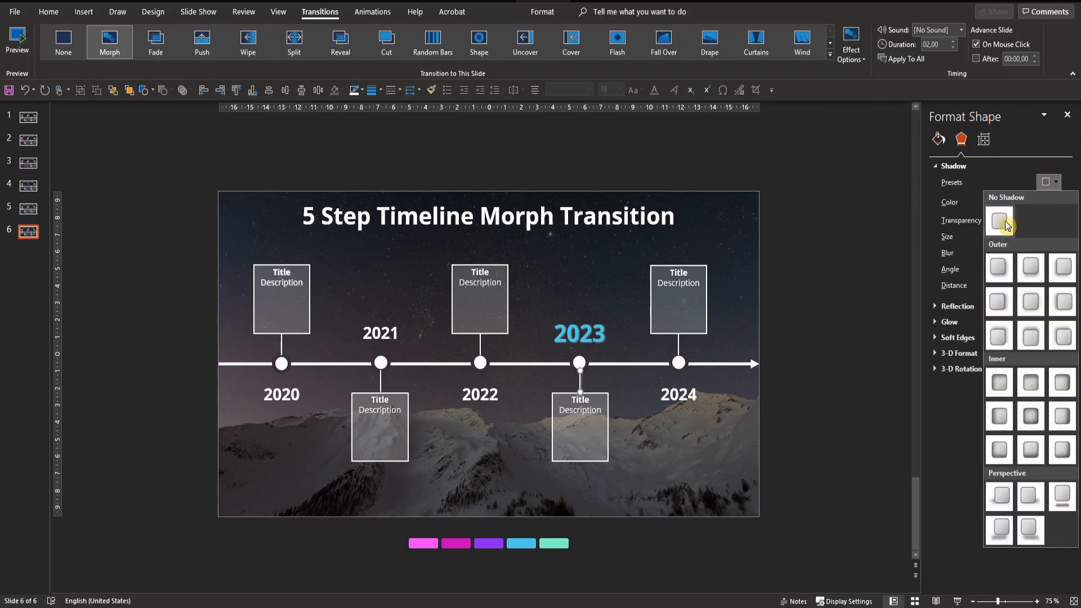
Reset the 2023 year label to its smaller white text without a shadow, aligned with the 2021 label.
{"action": "left_click", "coordinate": [580, 333]}
{"action": "left_click", "coordinate": [1049, 200]}
{"action": "left_click", "coordinate": [381, 334], "text": "shift"}
Enlarge the 2024 description box to 5 cm high by 4.5 cm wide.
{"action": "left_click", "coordinate": [679, 298]}
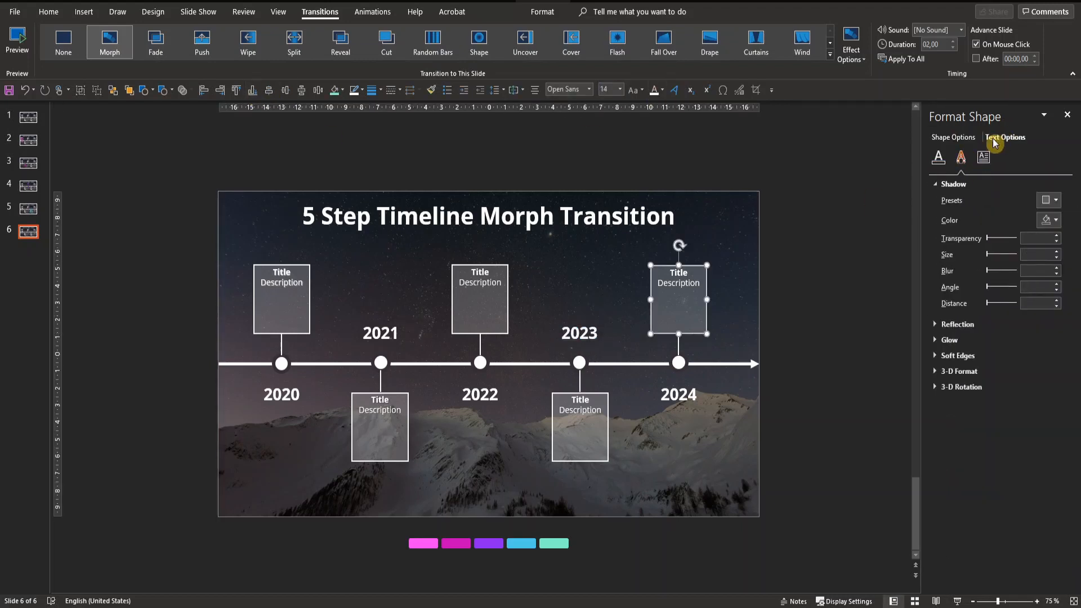
{"action": "left_click", "coordinate": [984, 157]}
{"action": "double_click", "coordinate": [1026, 198]}
{"action": "type", "text": "5"}
{"action": "key", "text": "Tab"}
{"action": "type", "text": "4,5"}
Color the 2024 box's fill (80% transparency) and outline turquoise from the fifth palette swatch, and center the box above its connector.
{"action": "left_click", "coordinate": [939, 157]}
{"action": "left_click", "coordinate": [1046, 290]}
{"action": "left_click", "coordinate": [987, 408]}
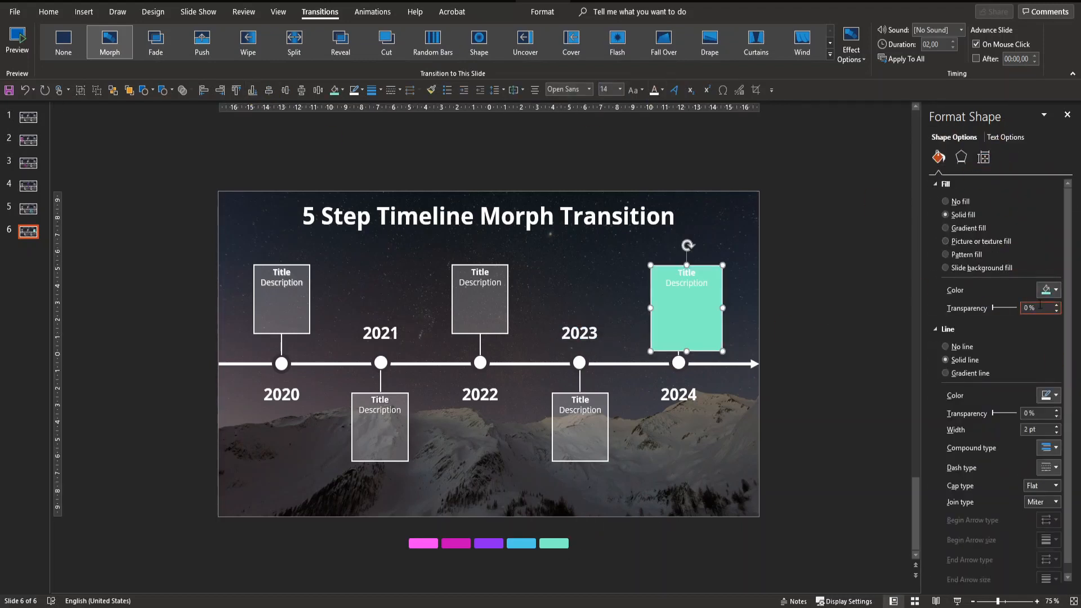
{"action": "type", "text": "80"}
{"action": "left_click", "coordinate": [1046, 395]}
{"action": "left_click", "coordinate": [989, 514]}
{"action": "left_click_drag", "start_coordinate": [687, 315], "coordinate": [679, 299]}
Add outer shadows to the 2024 box, connector and circle, and color the connector and circle the same turquoise.
{"action": "scroll", "coordinate": [1053, 321], "scroll_direction": "down", "scroll_amount": 1}
{"action": "left_click", "coordinate": [961, 139]}
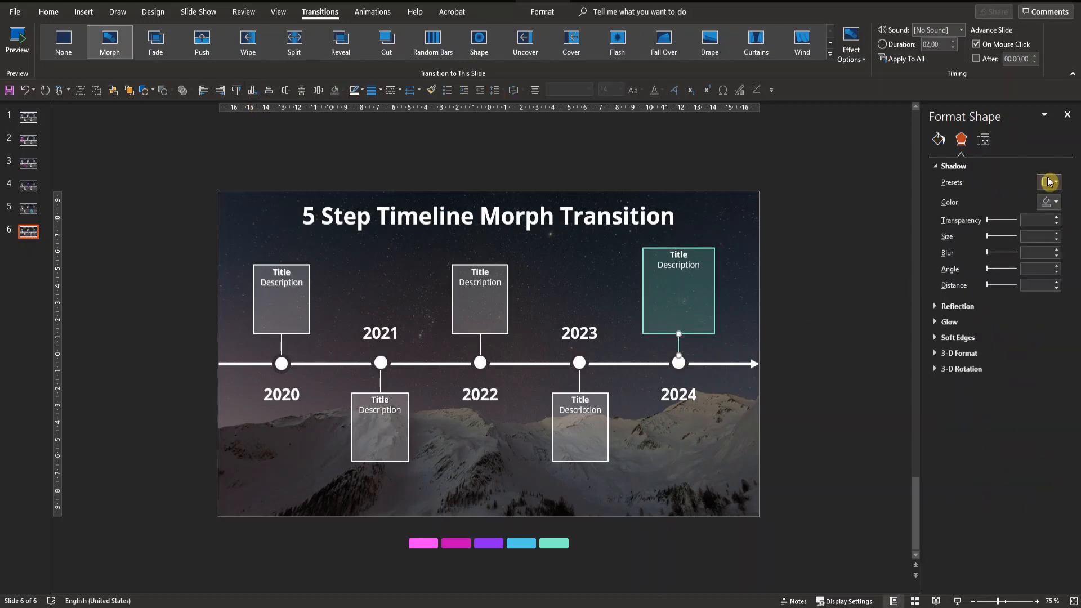
{"action": "left_click", "coordinate": [678, 394]}
{"action": "left_click", "coordinate": [1047, 219]}
{"action": "left_click", "coordinate": [1047, 220]}
{"action": "left_click", "coordinate": [939, 157]}
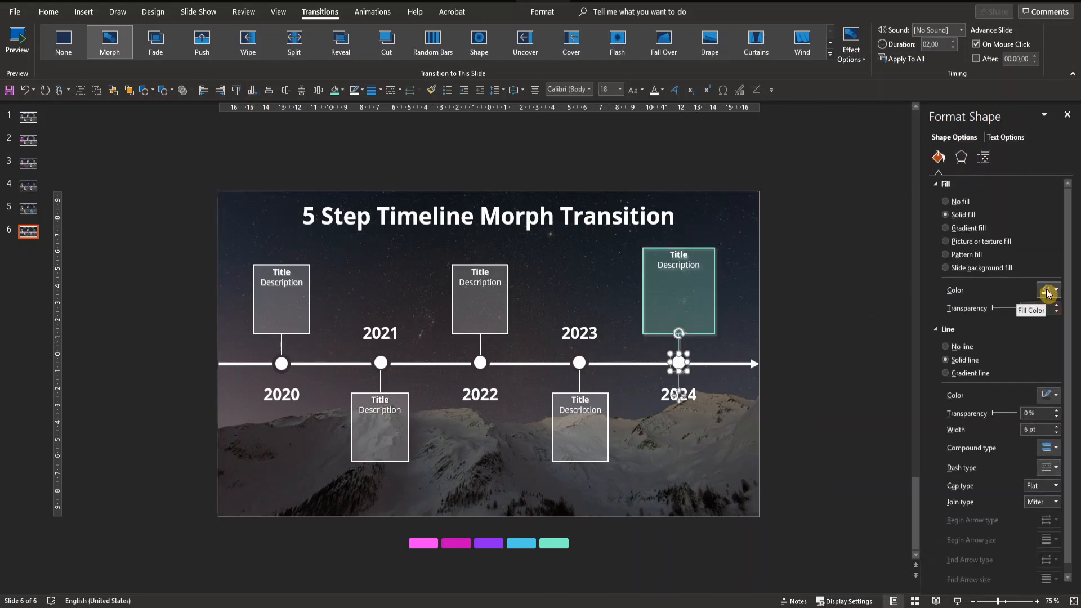
Enlarge the 2024 year label to 40 pt, color it turquoise and add a white outer shadow to its text.
{"action": "left_click", "coordinate": [607, 90]}
{"action": "type", "text": "40"}
{"action": "left_click", "coordinate": [662, 90]}
{"action": "left_click", "coordinate": [1006, 137]}
{"action": "left_click", "coordinate": [1048, 200]}
{"action": "left_click", "coordinate": [1048, 220]}
{"action": "left_click", "coordinate": [987, 252]}
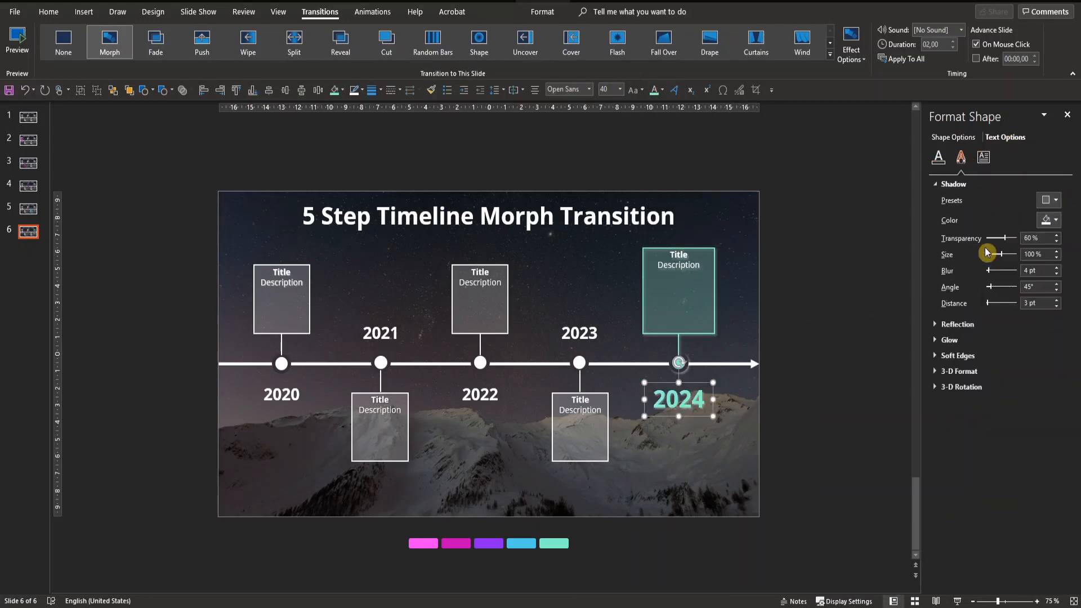
{"action": "left_click", "coordinate": [843, 449]}
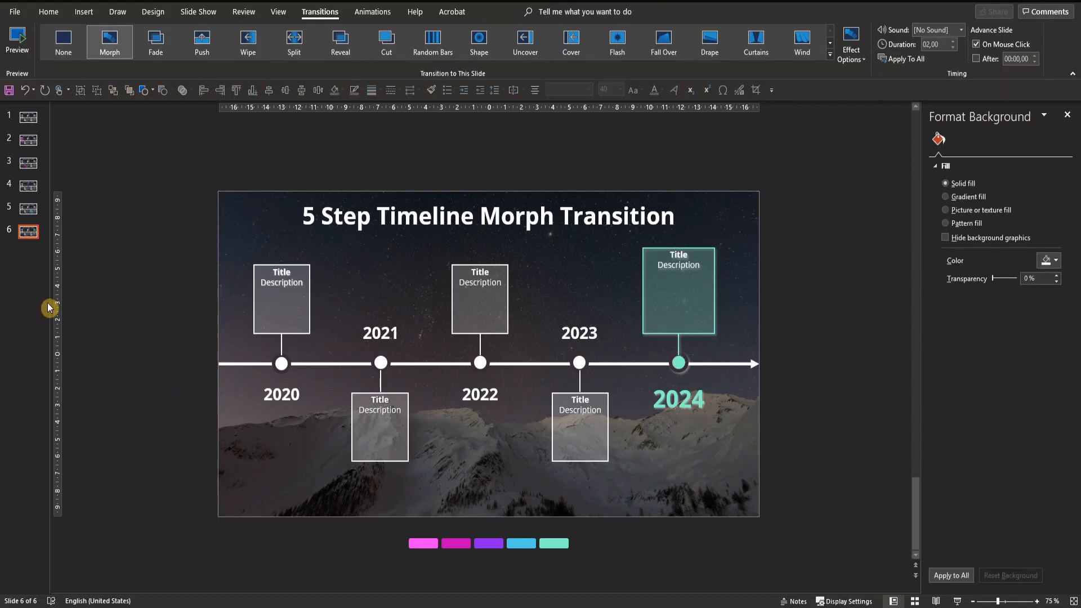
Enlarge the slide thumbnails and review the highlighted year on each timeline slide, starting from slide 1.
{"action": "left_click_drag", "start_coordinate": [49, 307], "coordinate": [139, 301]}
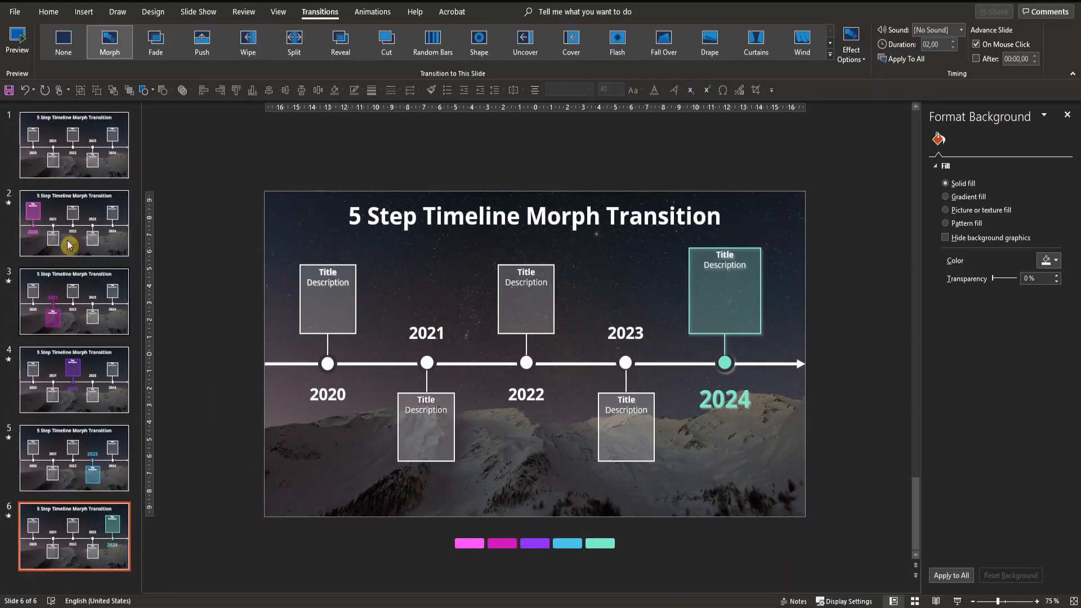
{"action": "left_click", "coordinate": [81, 161]}
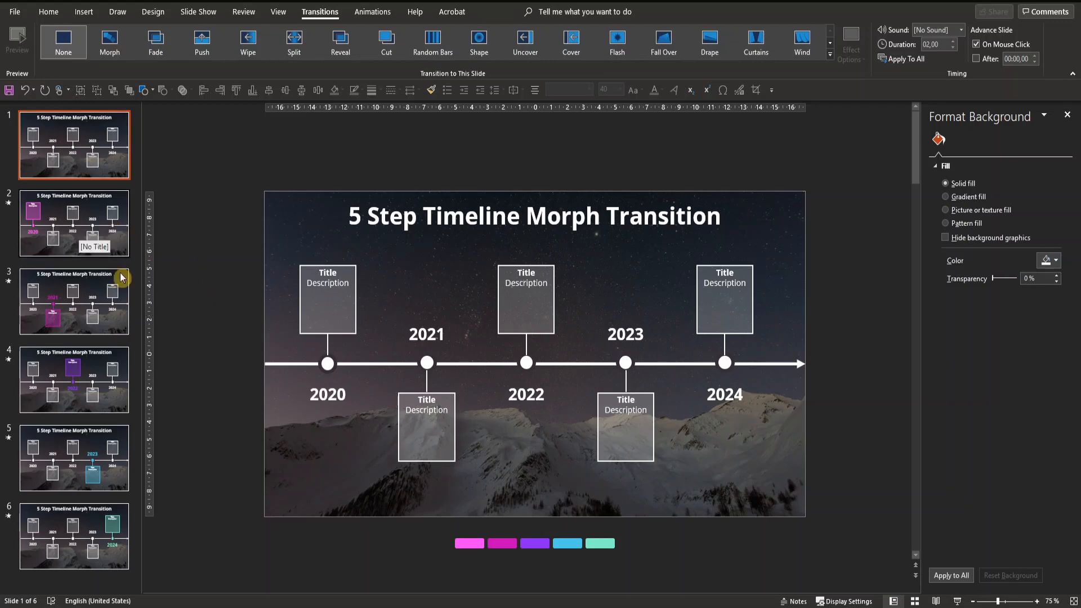
{"action": "left_click", "coordinate": [106, 223]}
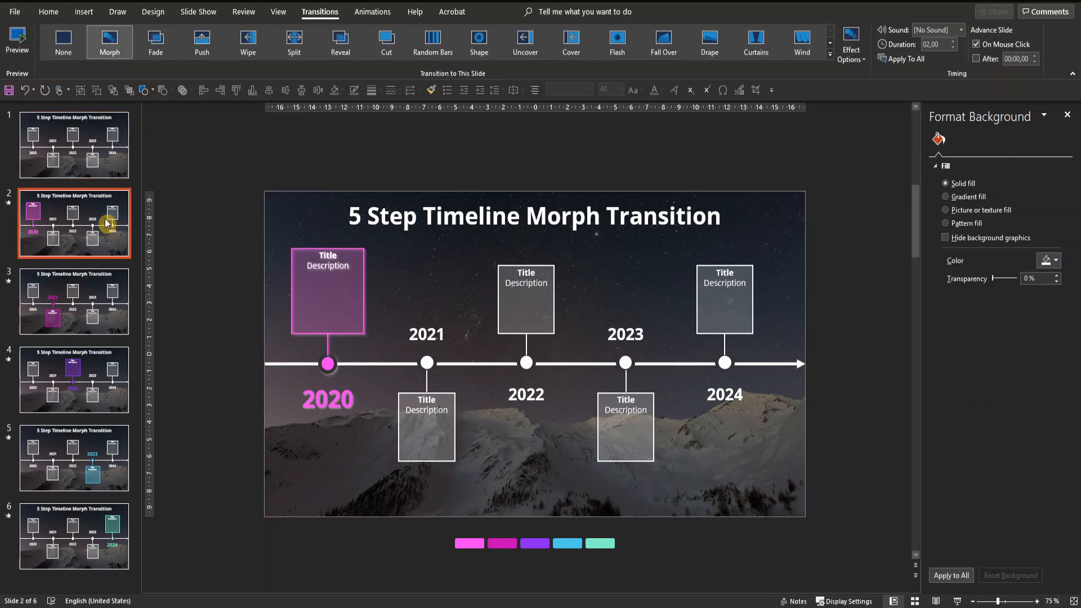
{"action": "key", "text": "Down"}
{"action": "key", "text": "Down"}
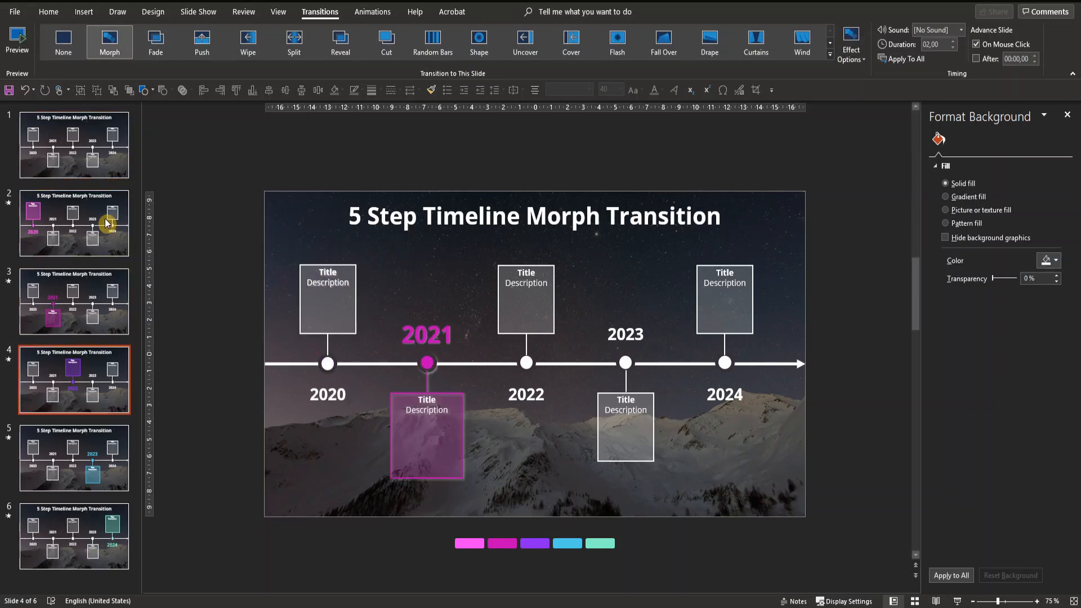
{"action": "key", "text": "Down"}
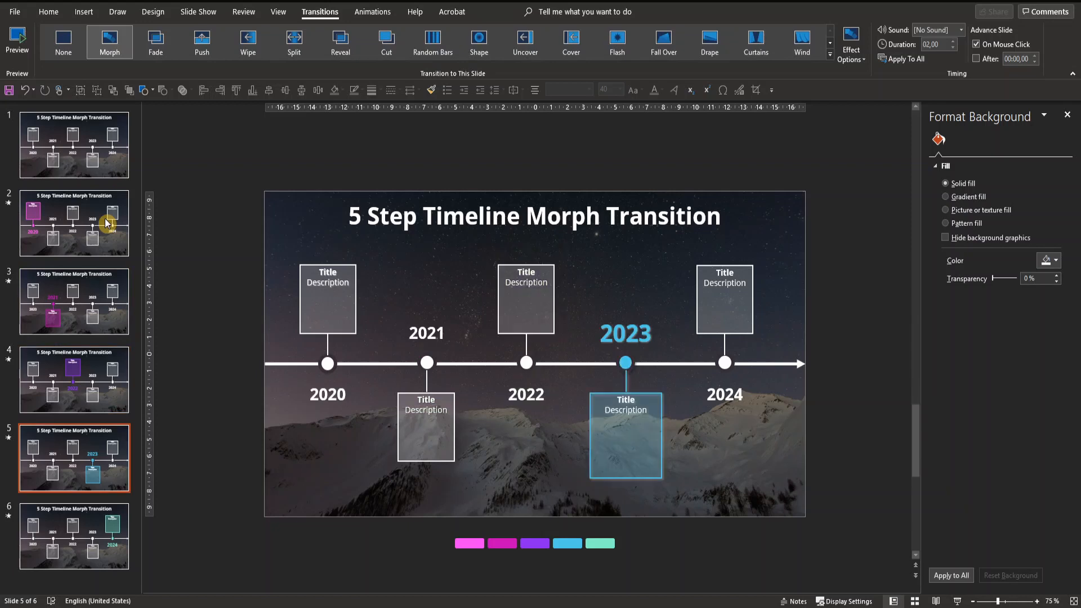